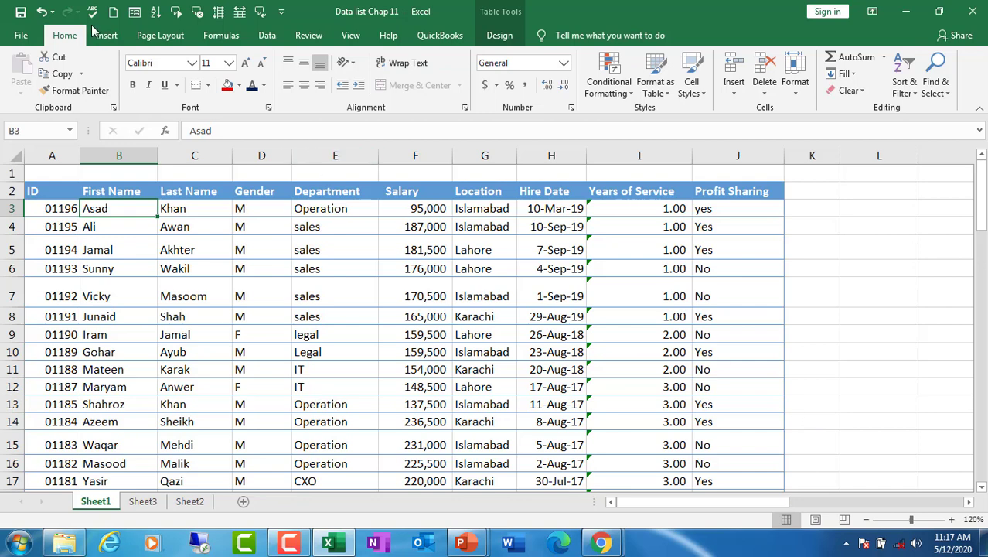
# Step: Sort the table by First Name A to Z, then reverse it to Z to A so Yasir leads
pyautogui.click(909, 89)
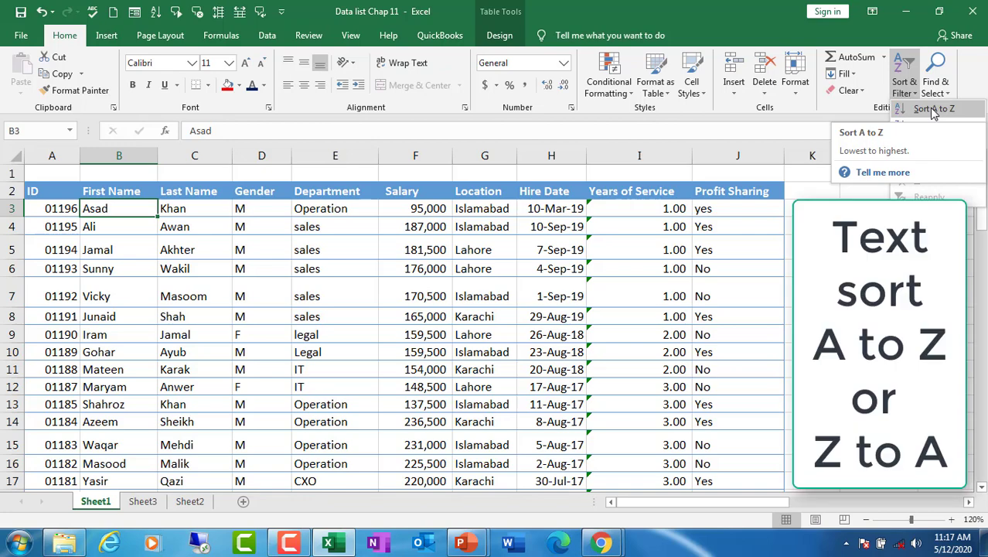
pyautogui.click(934, 109)
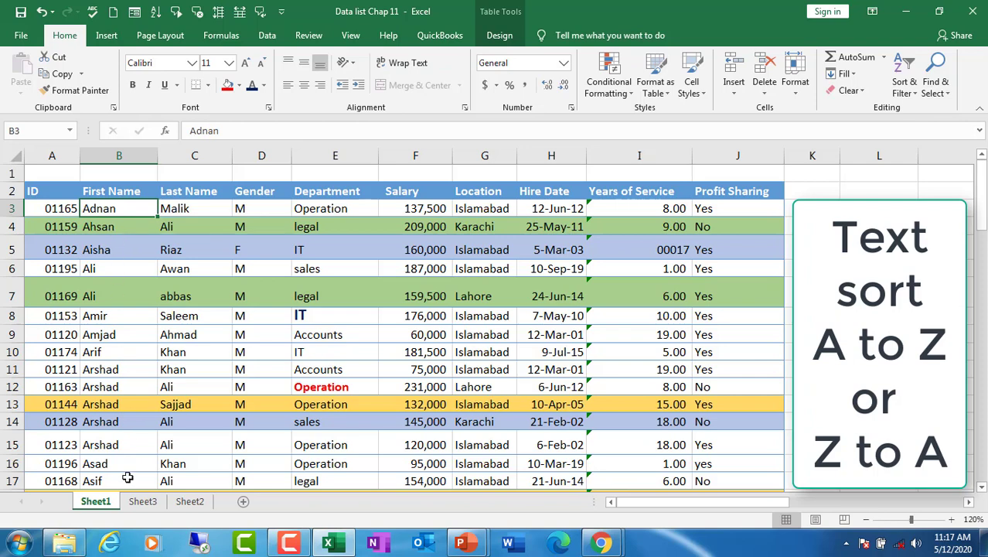
pyautogui.click(982, 488)
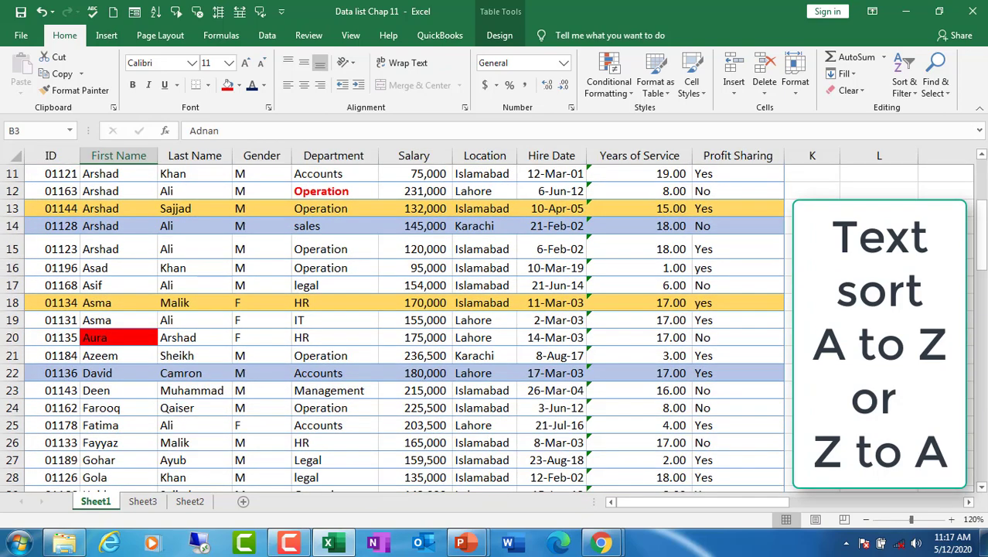
pyautogui.moveTo(982, 256); pyautogui.dragTo(983, 190)
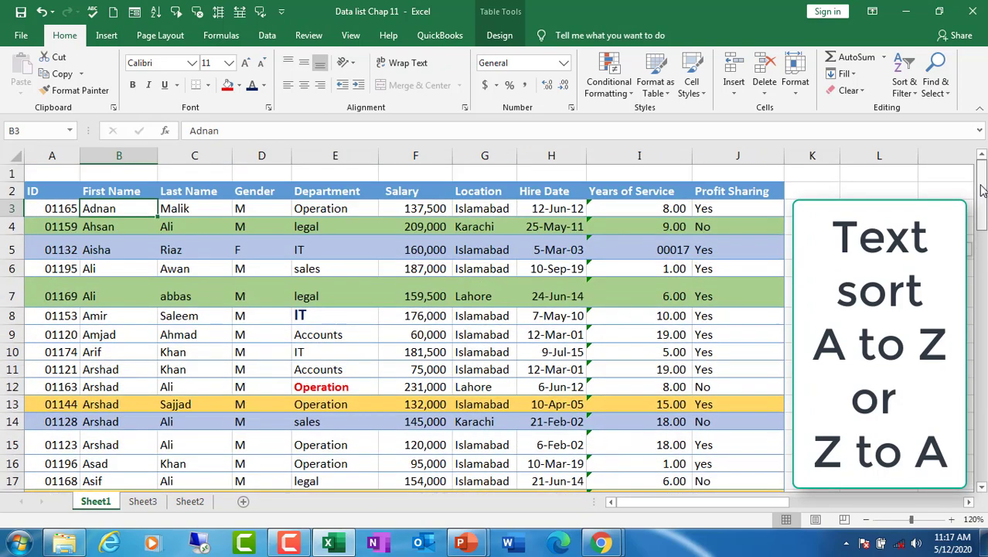
pyautogui.click(912, 87)
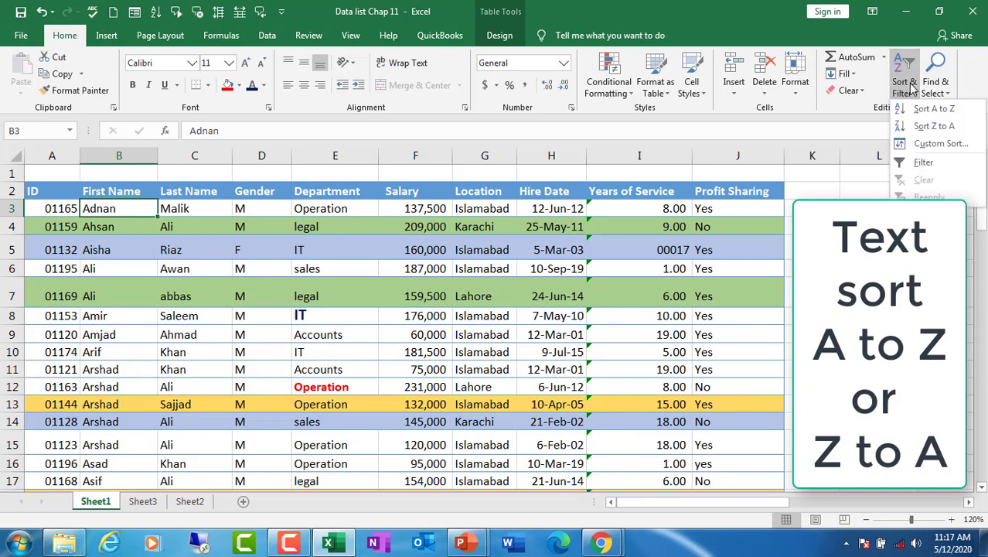
pyautogui.click(933, 127)
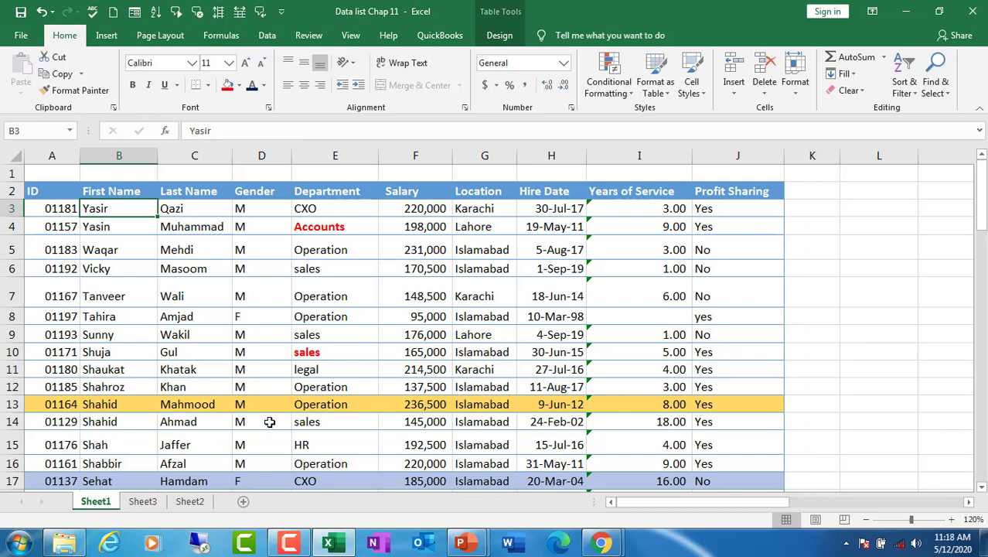
# Step: From a Salary cell, sort smallest to largest, then largest to smallest so 236,500 leads
pyautogui.click(411, 209)
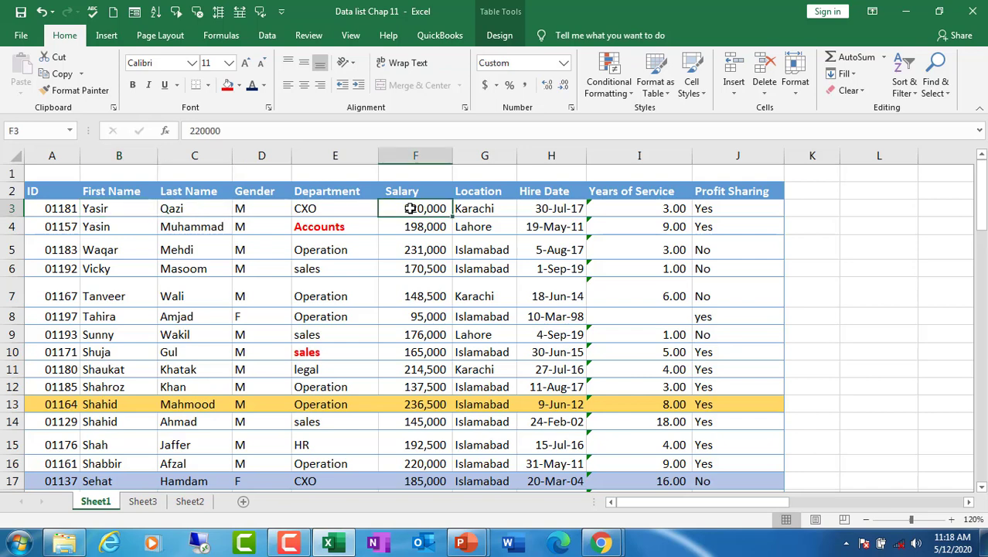
pyautogui.click(904, 84)
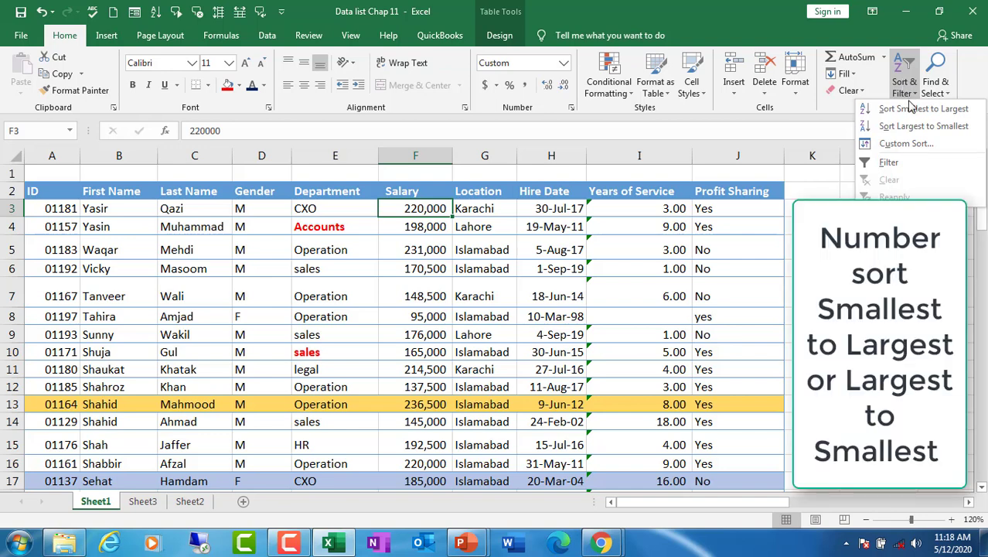
pyautogui.click(914, 110)
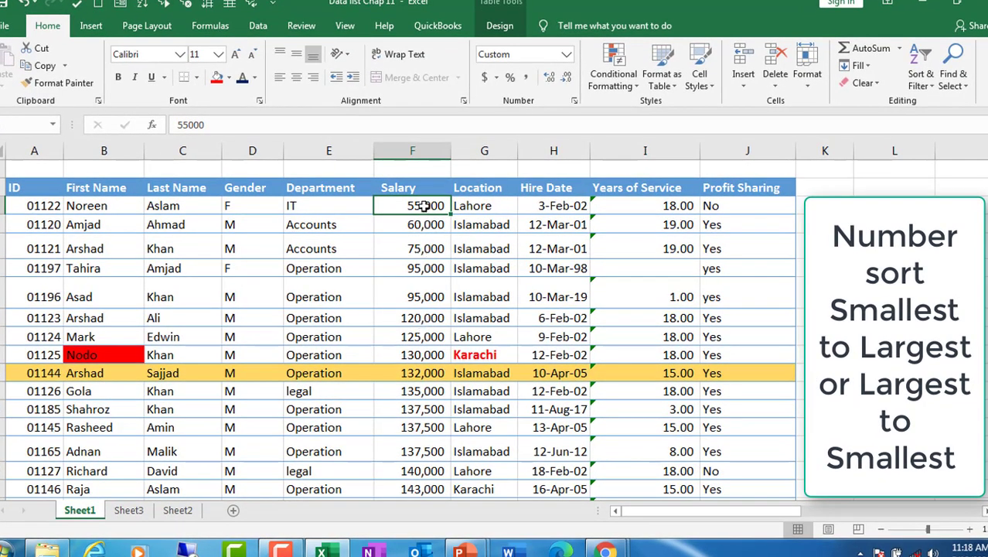
pyautogui.click(924, 81)
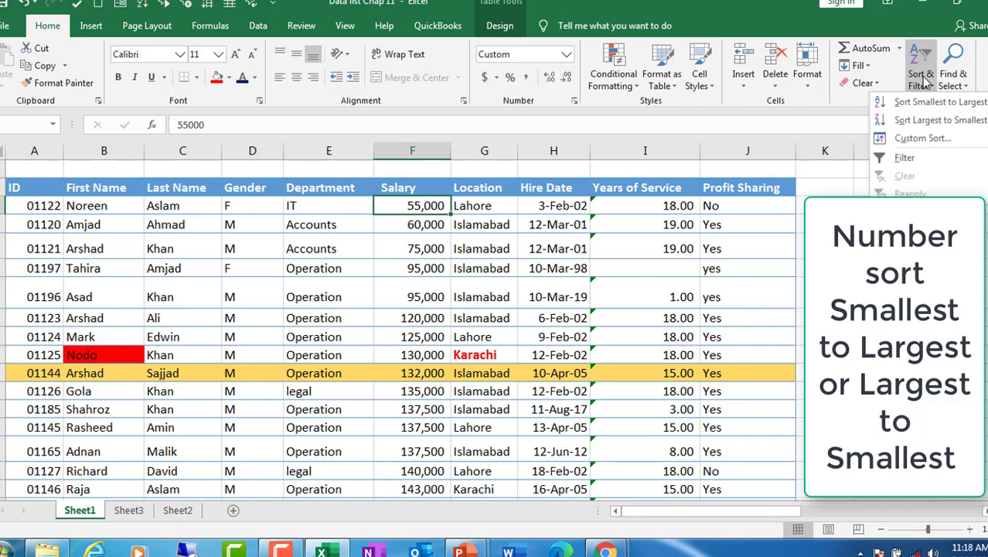
pyautogui.click(933, 122)
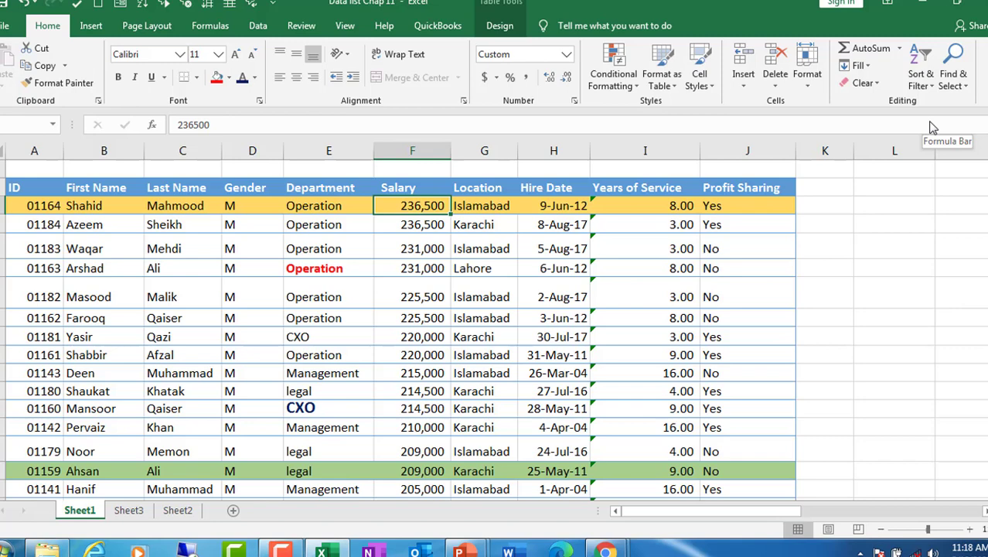
# Step: From a Hire Date cell, sort oldest to newest, then newest to oldest so 10-Sep-19 leads
pyautogui.click(557, 206)
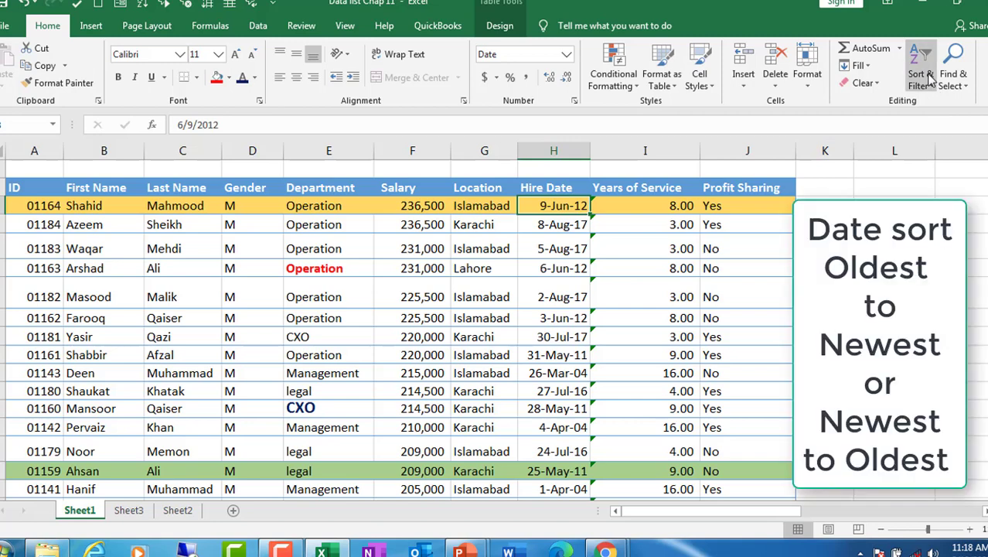
pyautogui.click(932, 79)
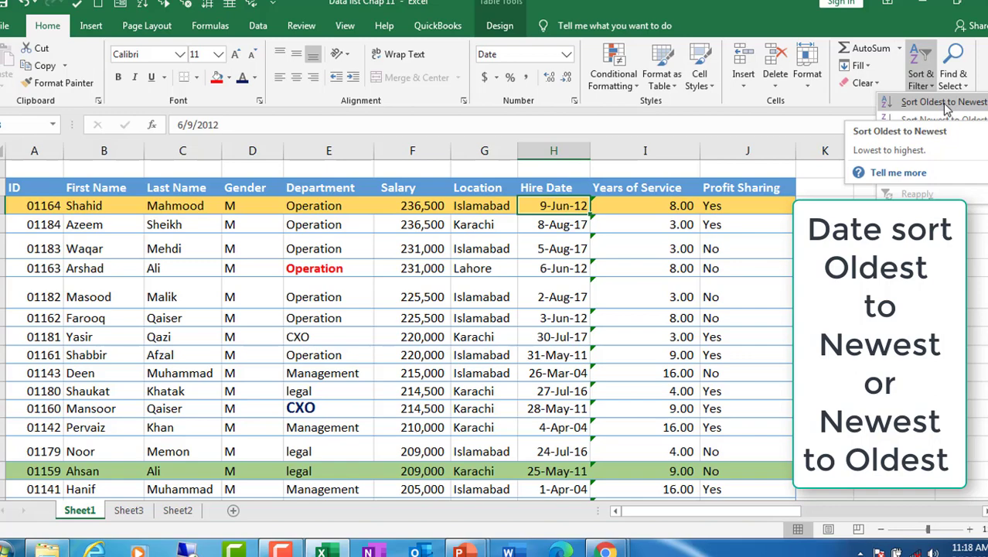
pyautogui.click(945, 105)
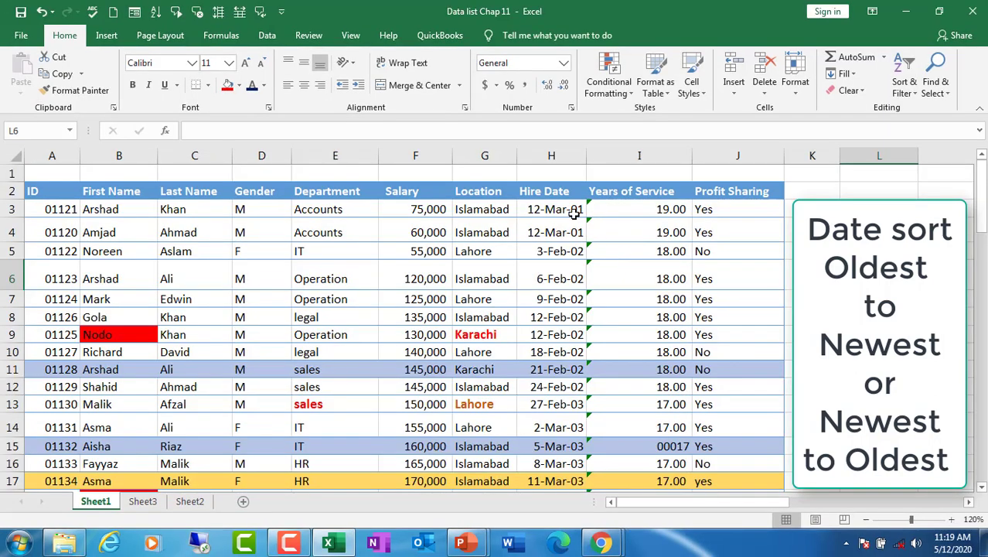
pyautogui.click(915, 81)
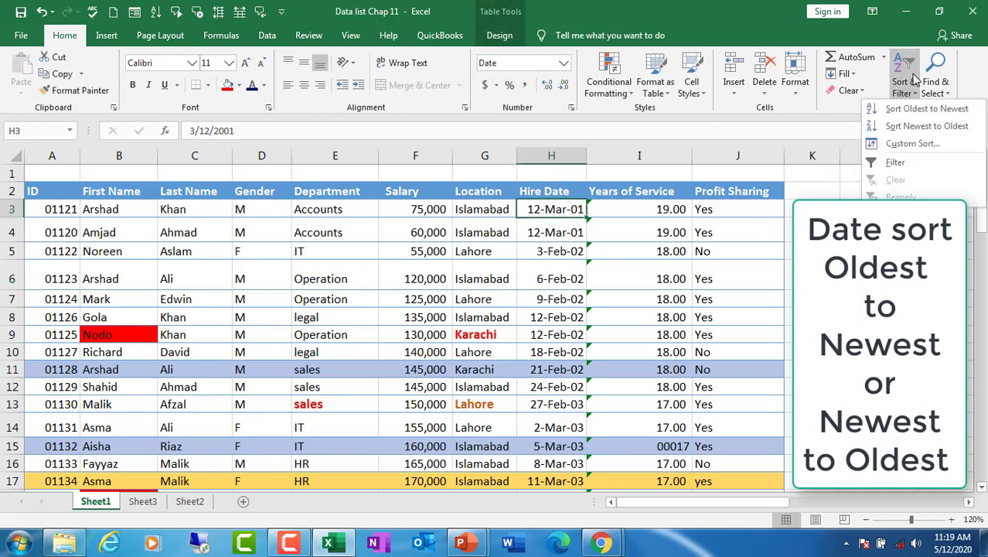
pyautogui.click(922, 113)
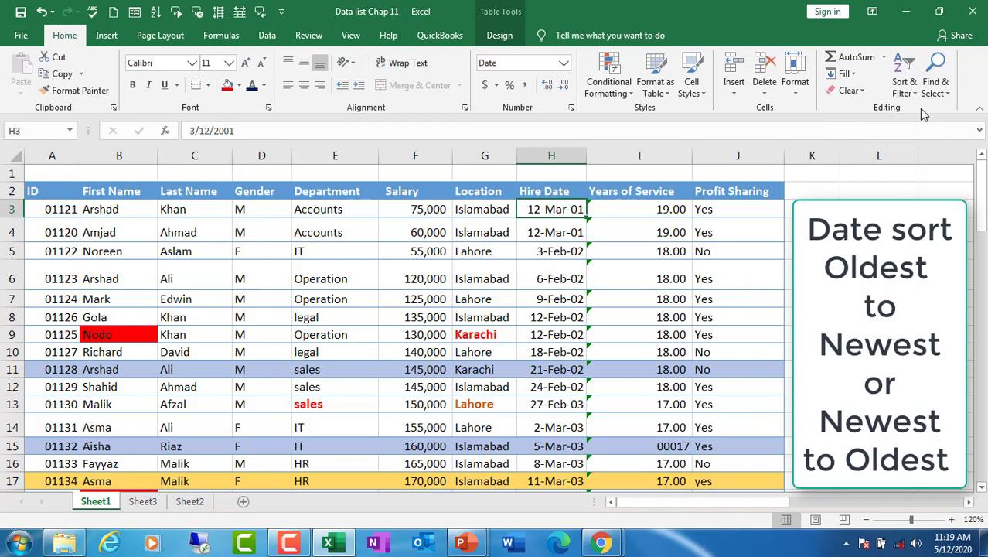
pyautogui.click(907, 92)
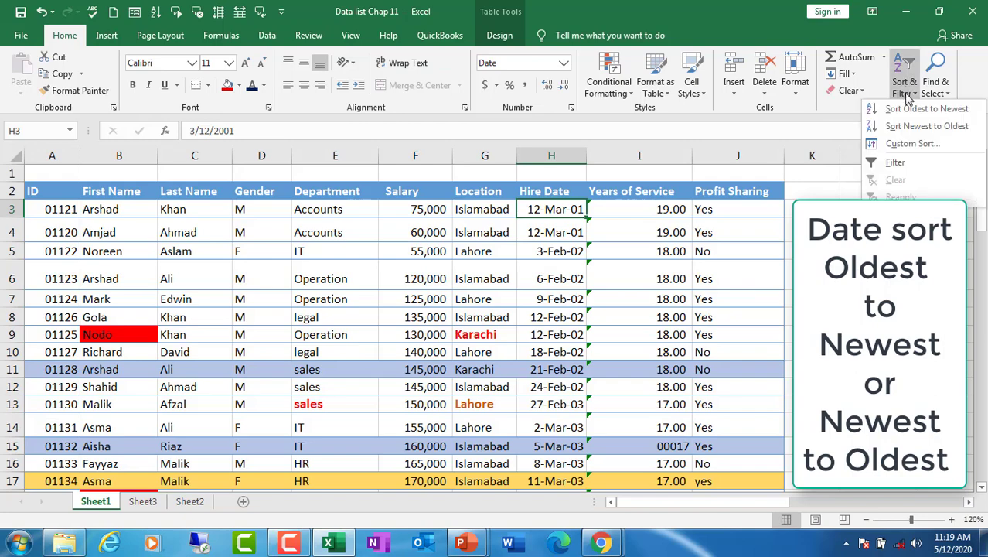
pyautogui.click(927, 126)
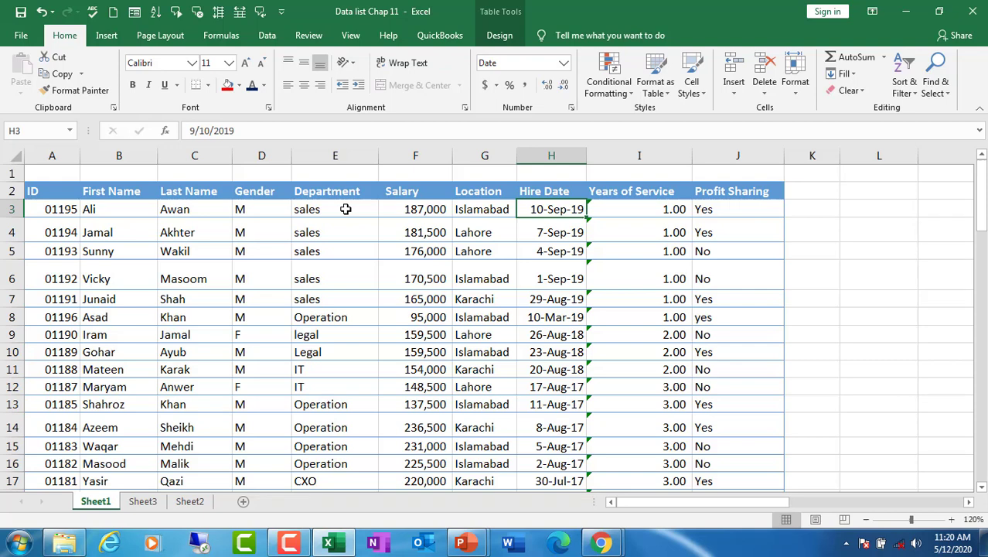
# Step: Open the Sort dialog from the Data tab and move it aside
pyautogui.click(911, 87)
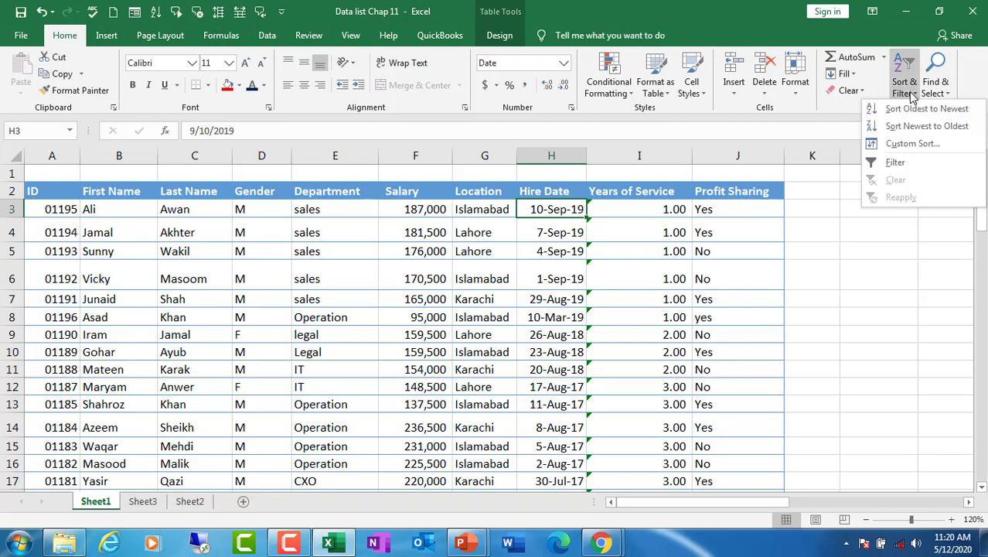
pyautogui.click(913, 145)
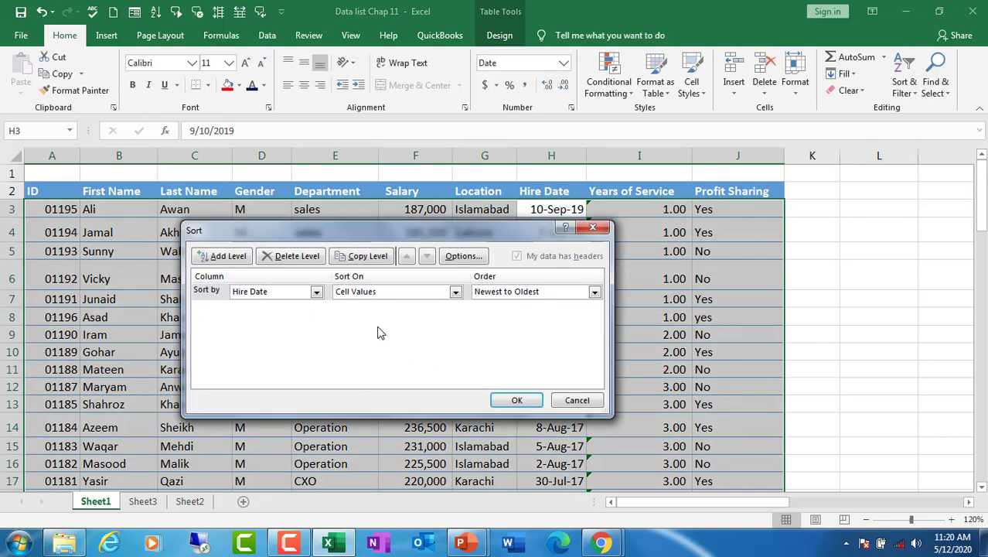
pyautogui.click(578, 399)
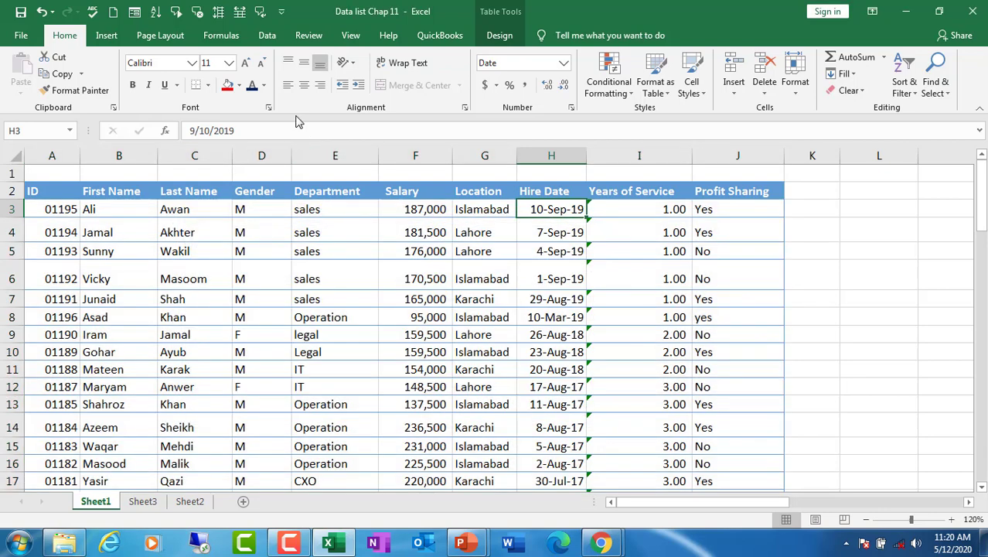
pyautogui.click(267, 36)
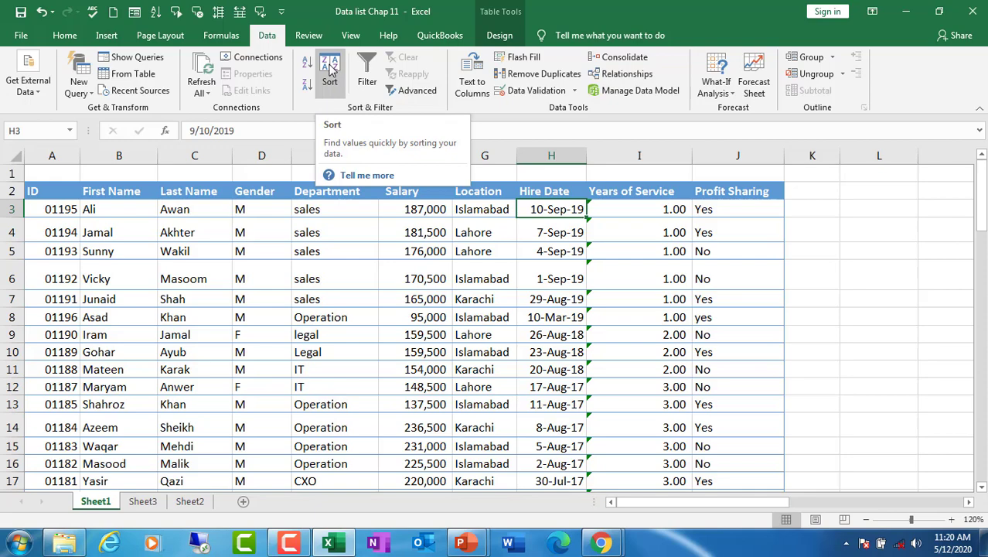
pyautogui.click(330, 71)
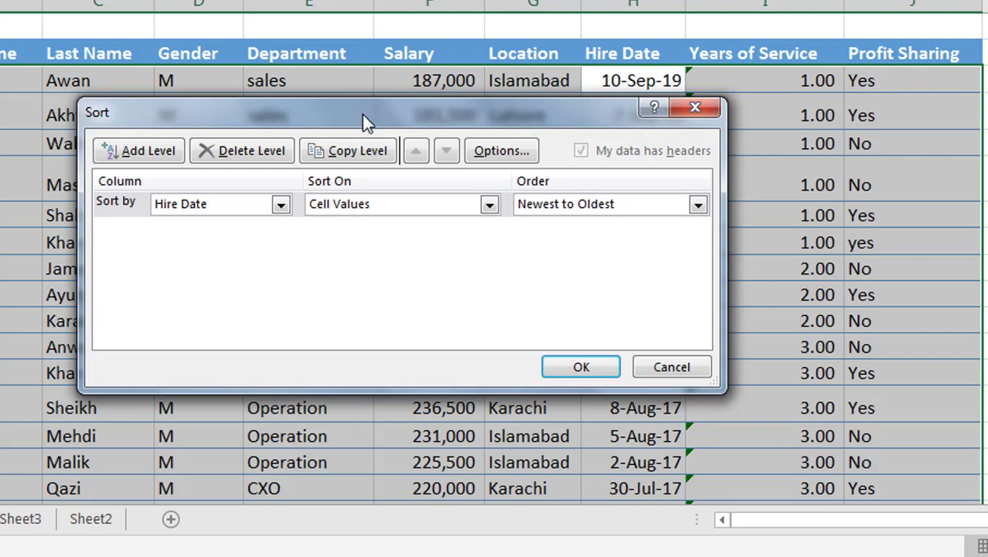
pyautogui.moveTo(362, 114); pyautogui.dragTo(535, 136)
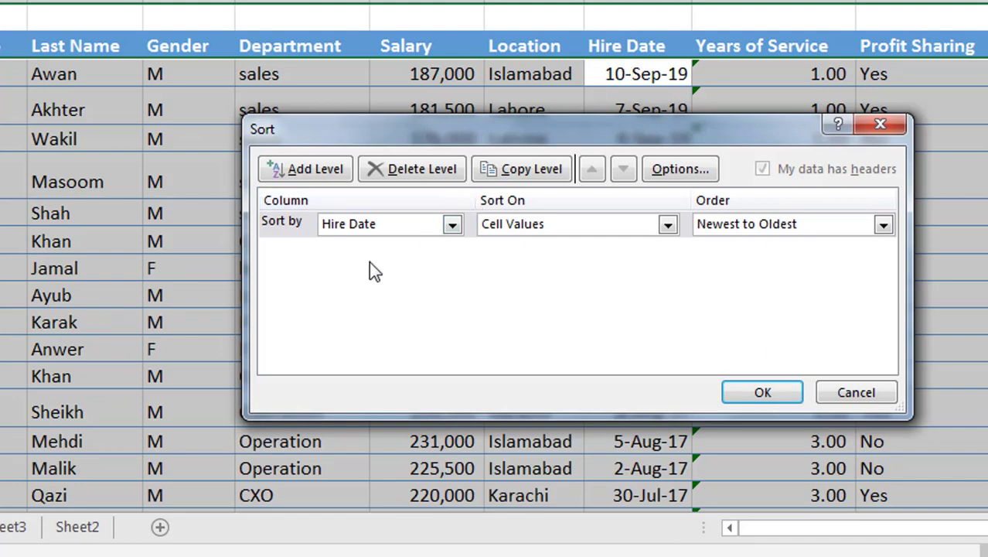
# Step: Set the first sort level to Last Name, order A to Z
pyautogui.click(453, 225)
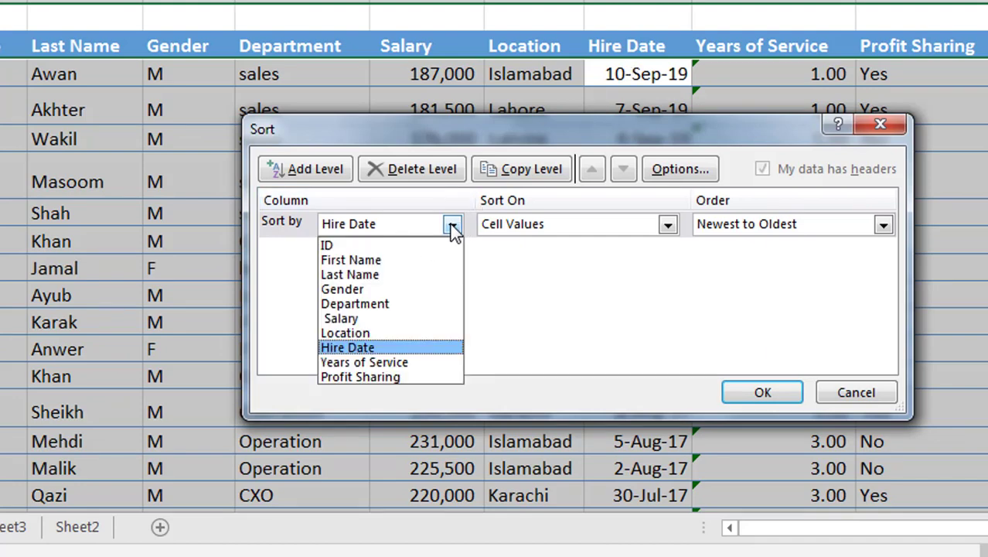
pyautogui.click(378, 275)
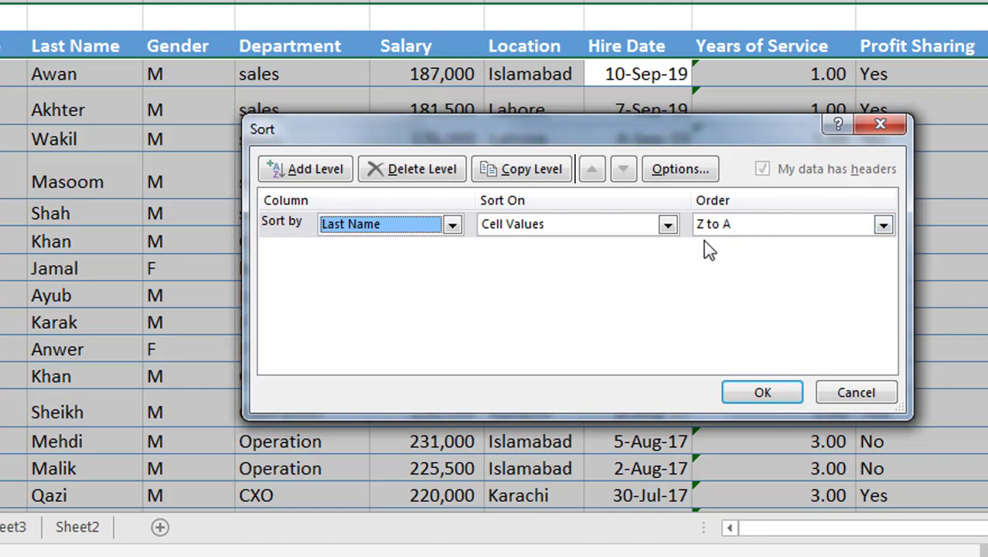
pyautogui.click(883, 224)
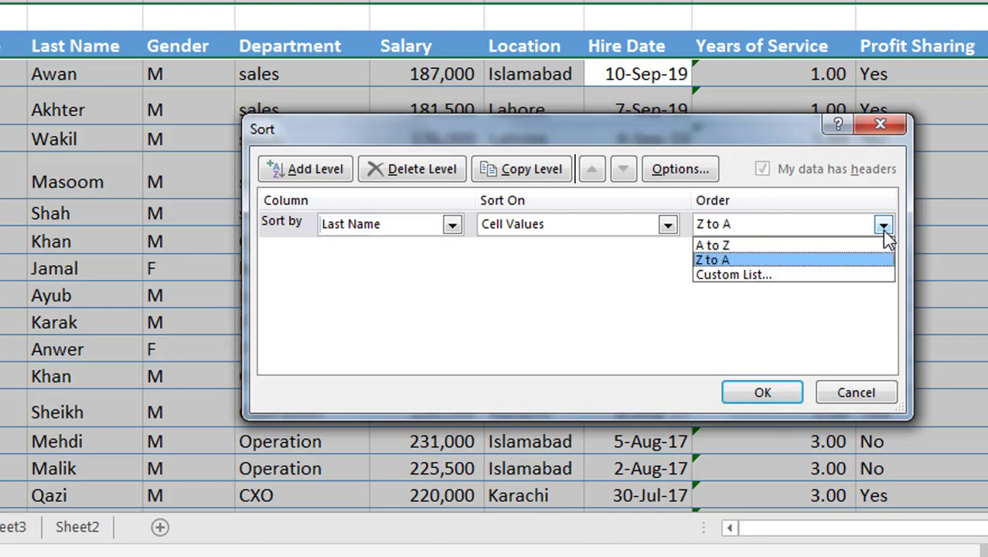
pyautogui.click(776, 248)
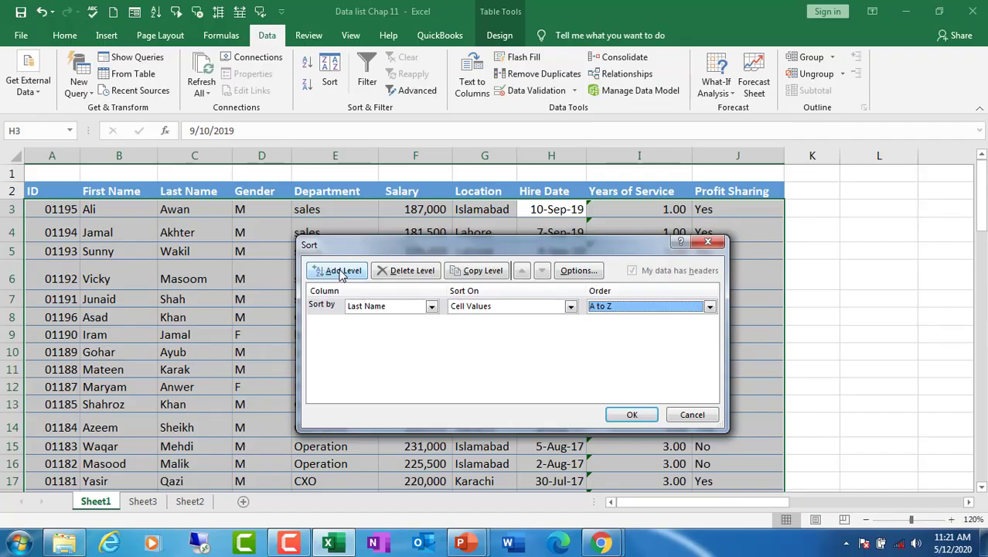
# Step: Add a Then by level for First Name A to Z, apply, and review the sorted rows
pyautogui.click(340, 272)
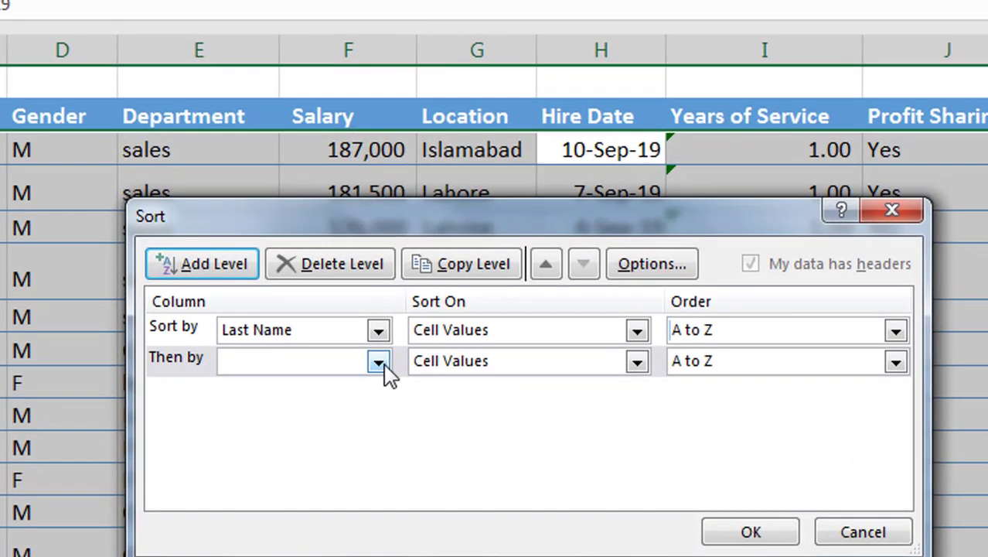
pyautogui.click(378, 362)
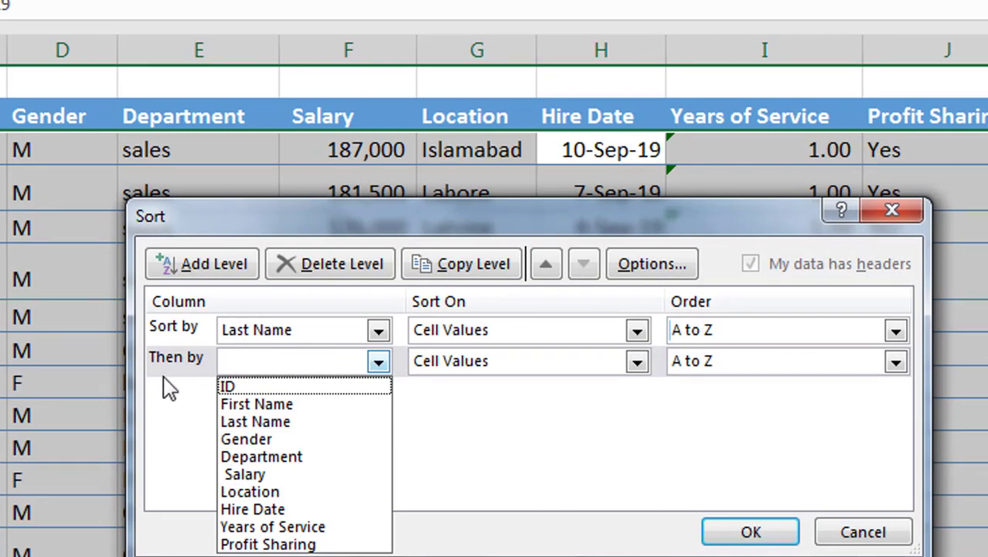
pyautogui.click(252, 404)
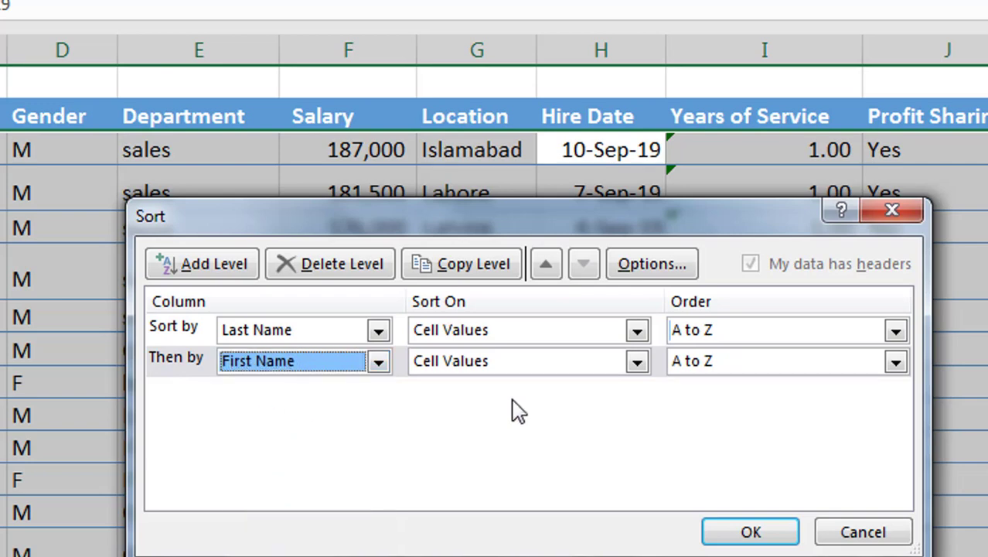
pyautogui.click(895, 361)
pyautogui.click(897, 369)
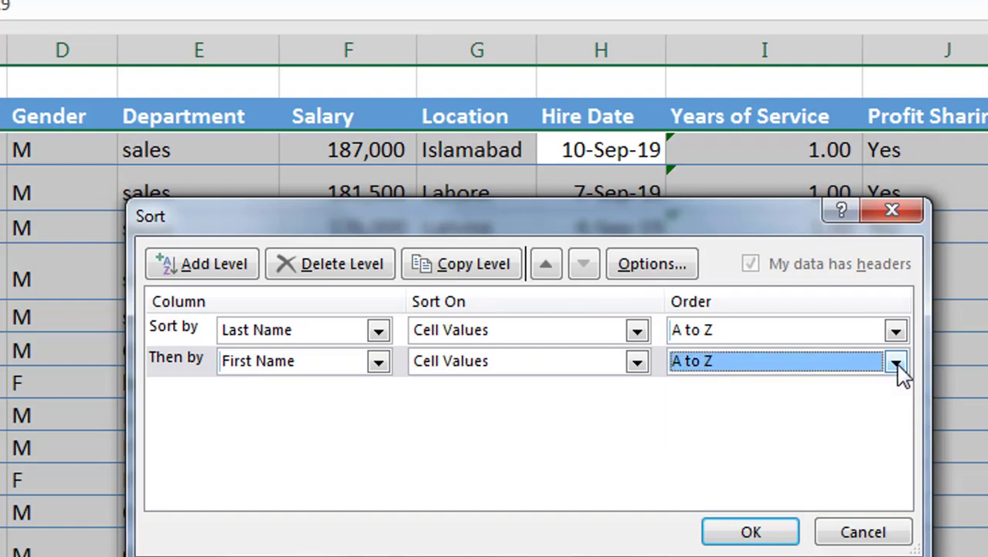
pyautogui.click(748, 533)
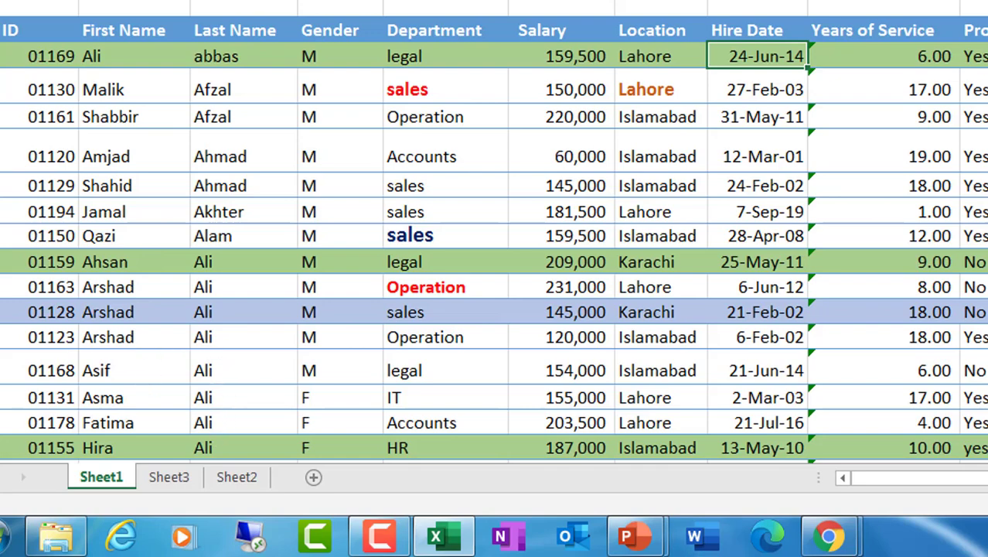
pyautogui.scroll(-1, 557, 341)
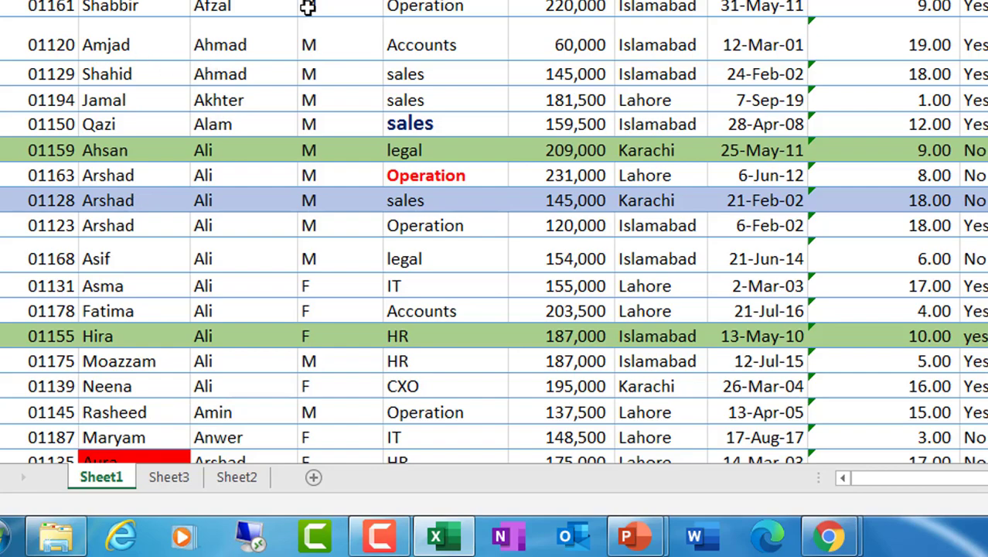
pyautogui.scroll(2, 495, 232)
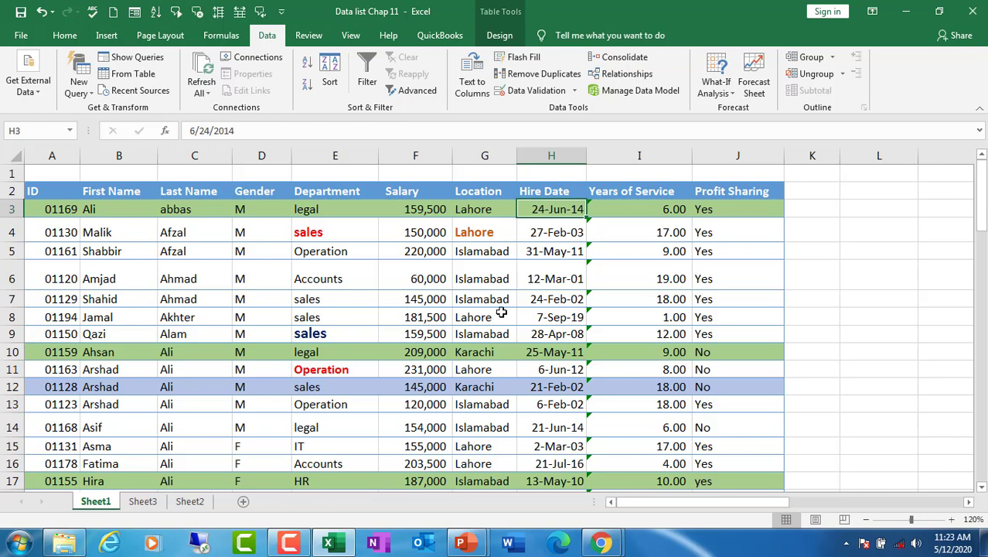
# Step: Reopen Sort, check the second level's column choices, and apply the three-level sort
pyautogui.click(333, 68)
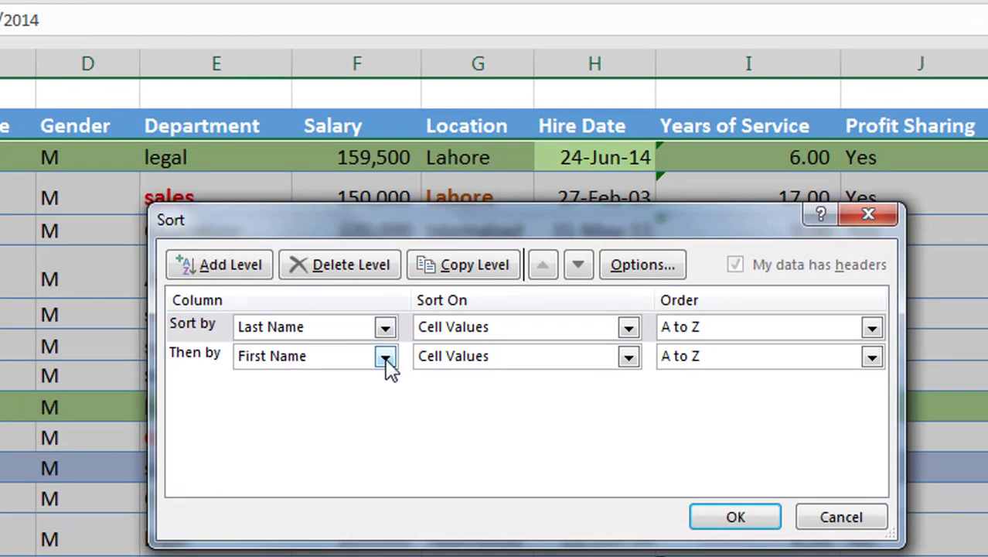
pyautogui.click(385, 357)
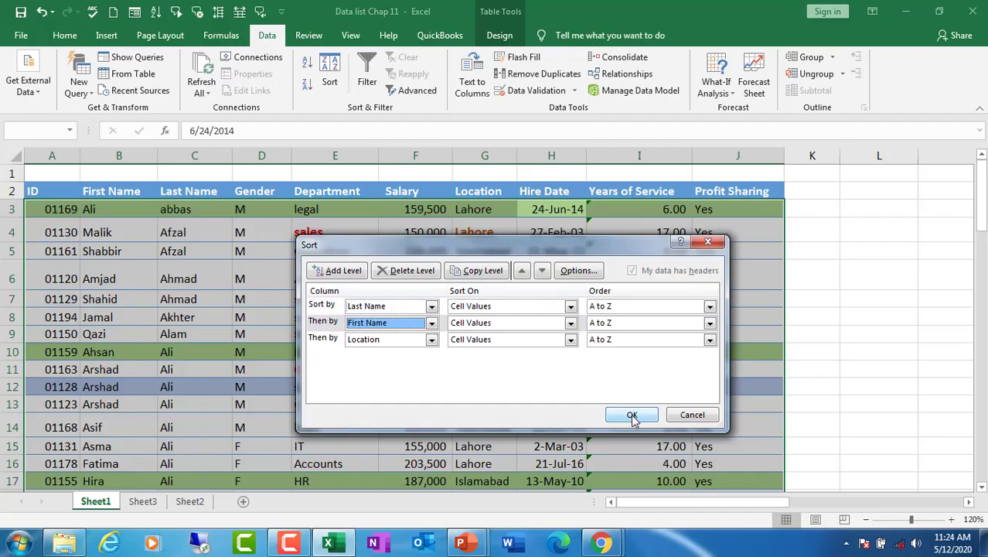
pyautogui.click(631, 416)
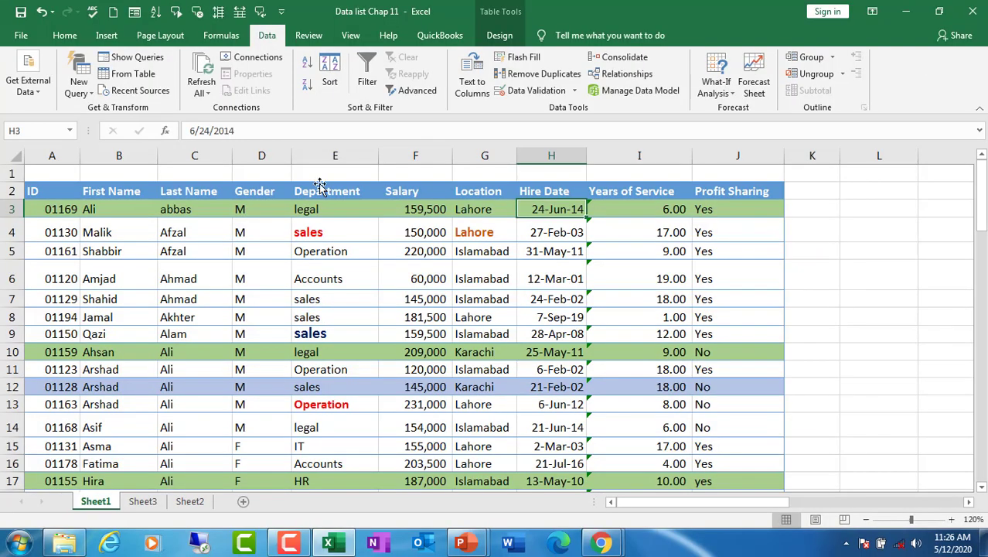
# Step: Reopen Sort and delete the empty, First Name and Location levels, keeping only Last Name
pyautogui.click(326, 68)
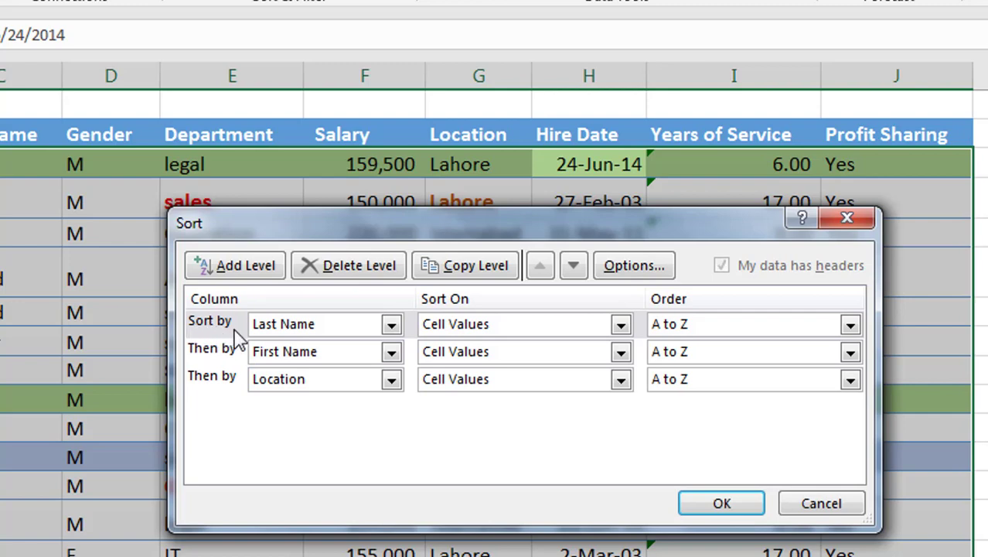
pyautogui.click(247, 267)
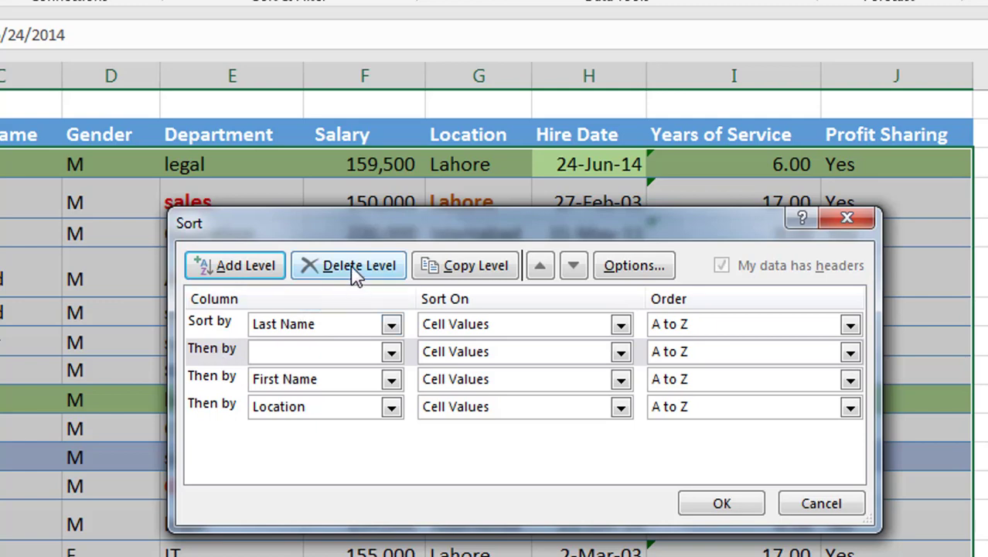
pyautogui.click(354, 271)
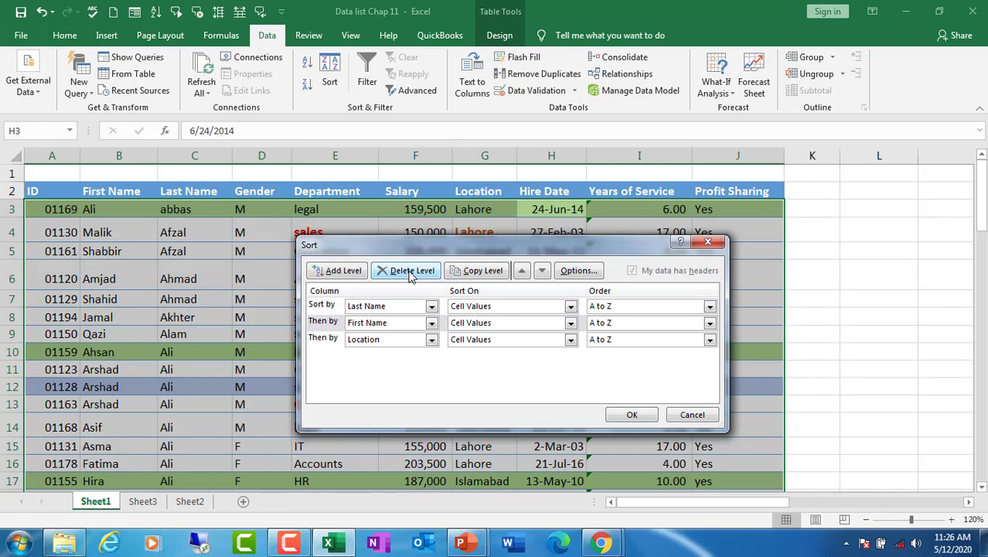
pyautogui.click(410, 272)
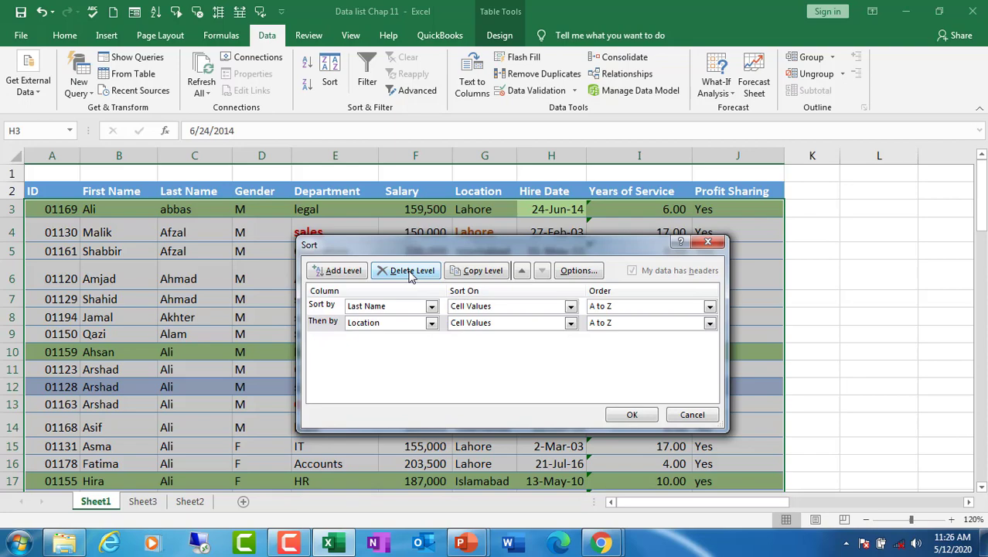
pyautogui.click(411, 275)
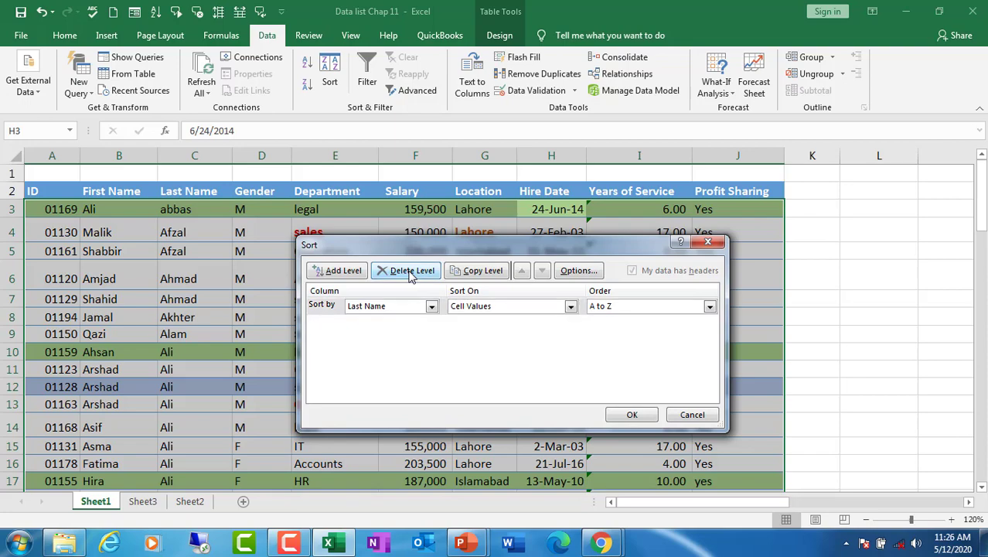
# Step: Sort Last Name on Cell Color with the blue RGB(180, 198, 231) fill on top, then copy the level
pyautogui.click(571, 307)
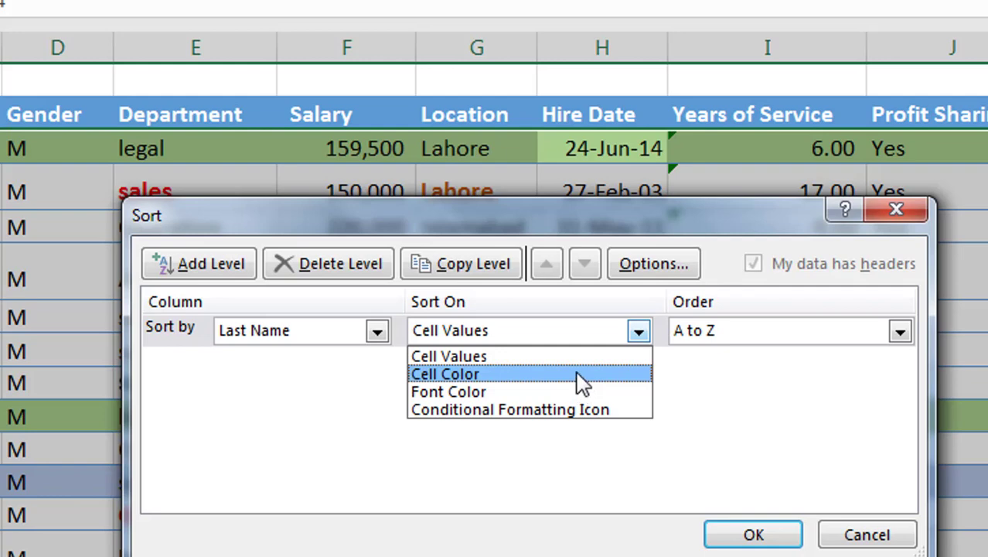
pyautogui.click(577, 374)
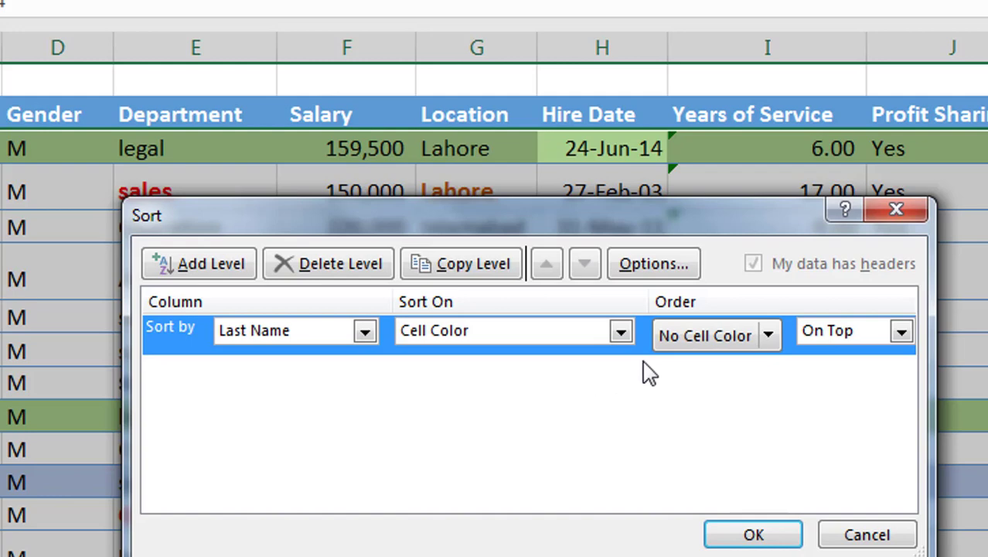
pyautogui.click(772, 338)
pyautogui.click(772, 339)
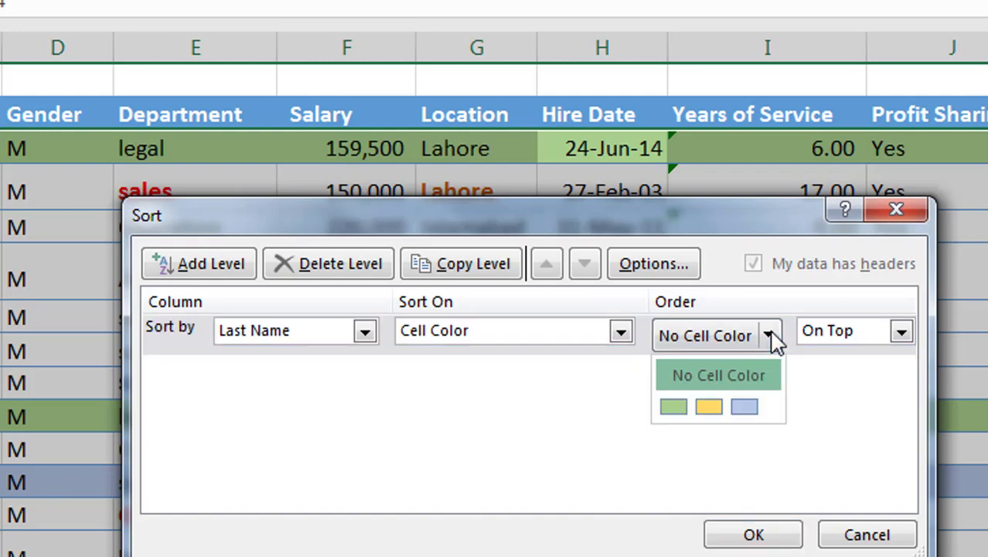
pyautogui.click(745, 409)
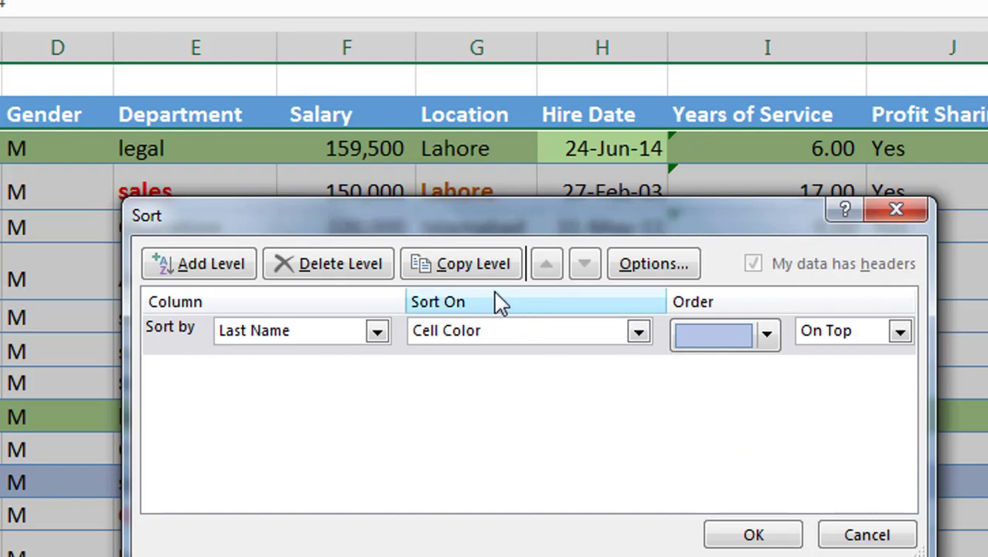
pyautogui.click(479, 276)
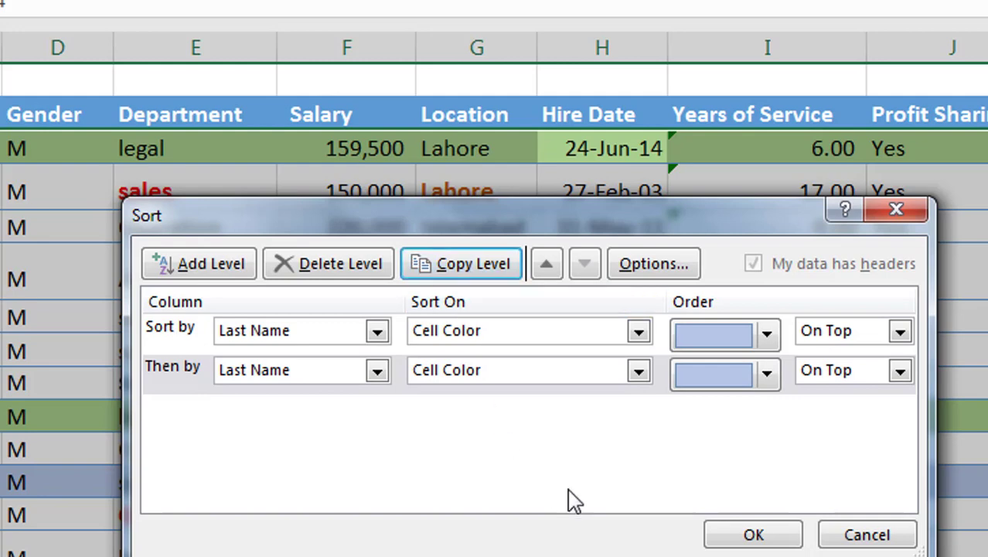
# Step: Set the second level to yellow, add a third with green on top, and apply
pyautogui.click(766, 385)
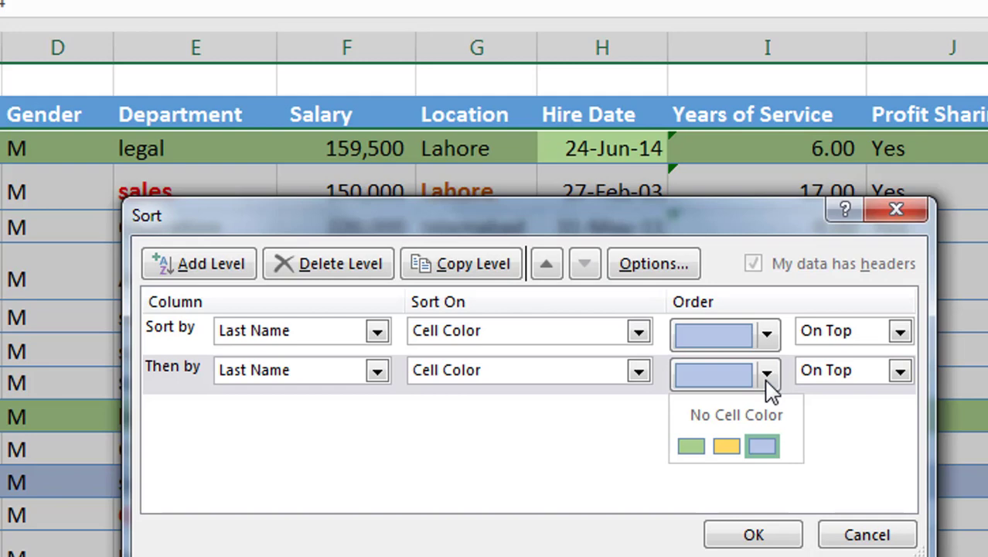
pyautogui.click(727, 447)
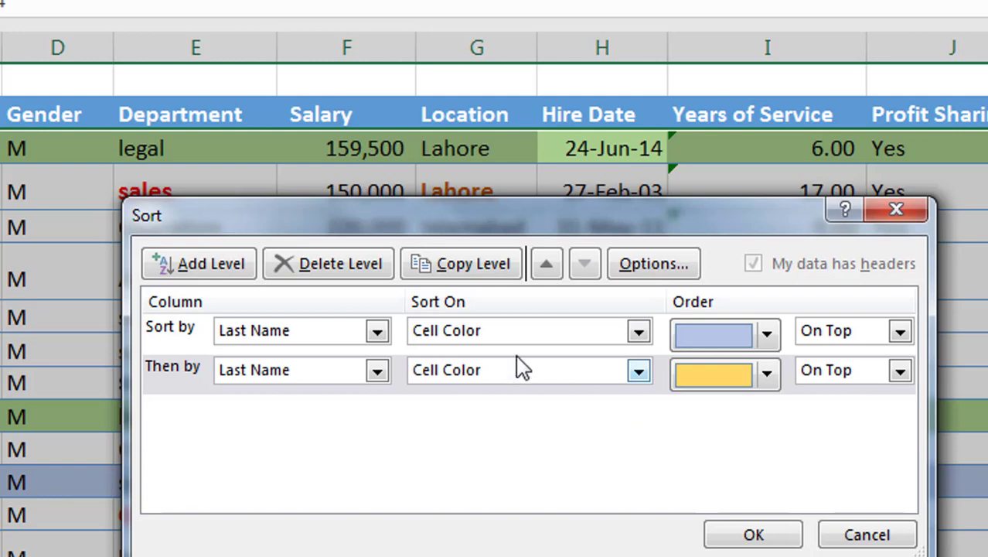
pyautogui.click(460, 263)
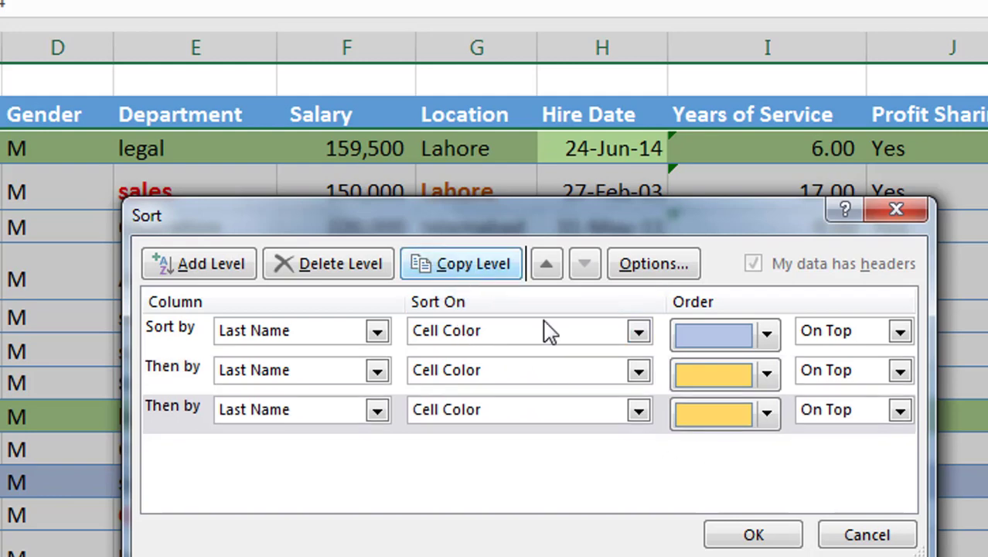
pyautogui.click(768, 416)
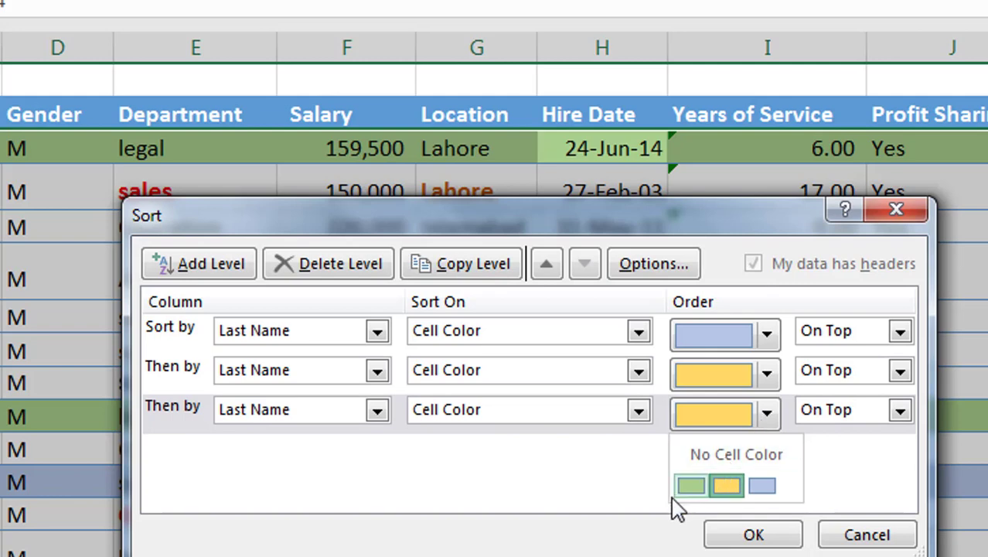
pyautogui.click(691, 485)
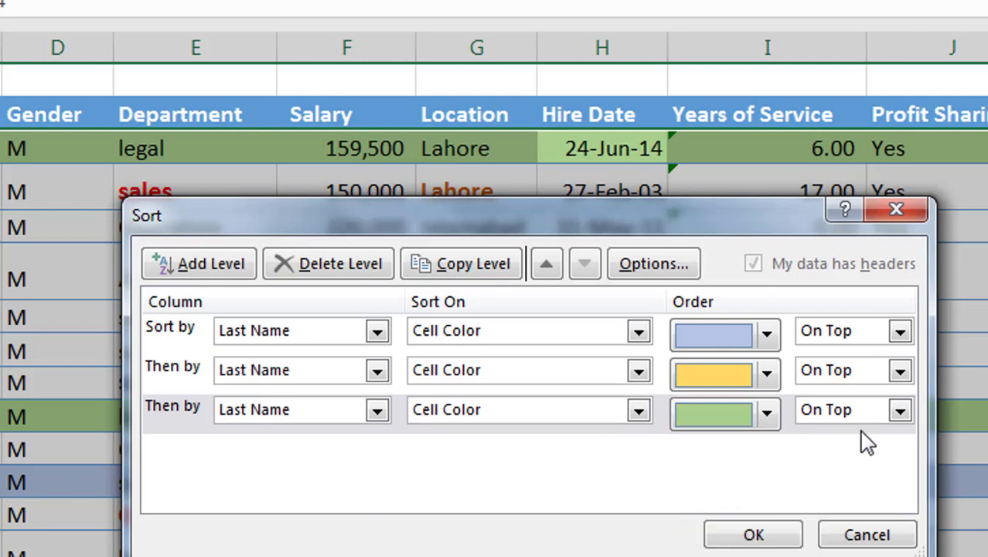
pyautogui.click(900, 411)
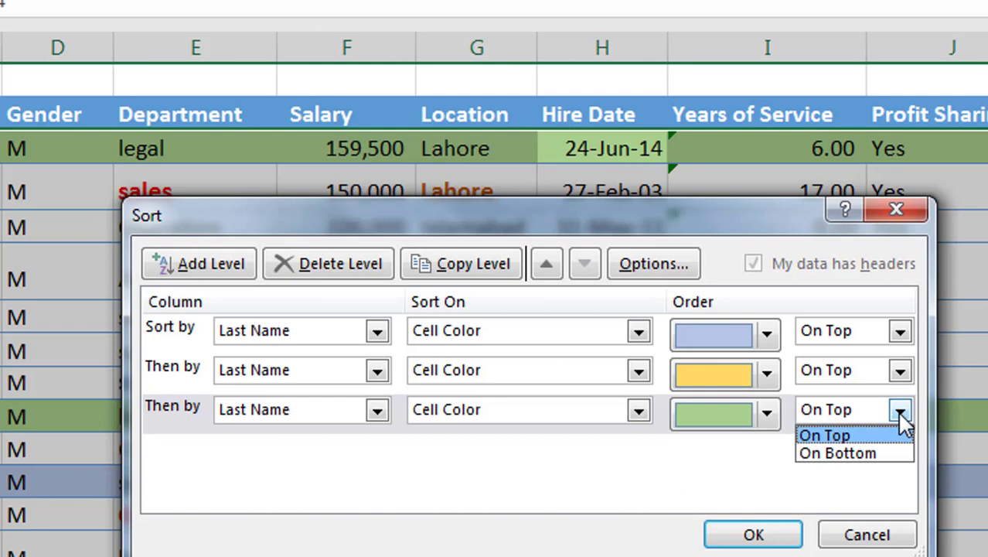
pyautogui.click(900, 411)
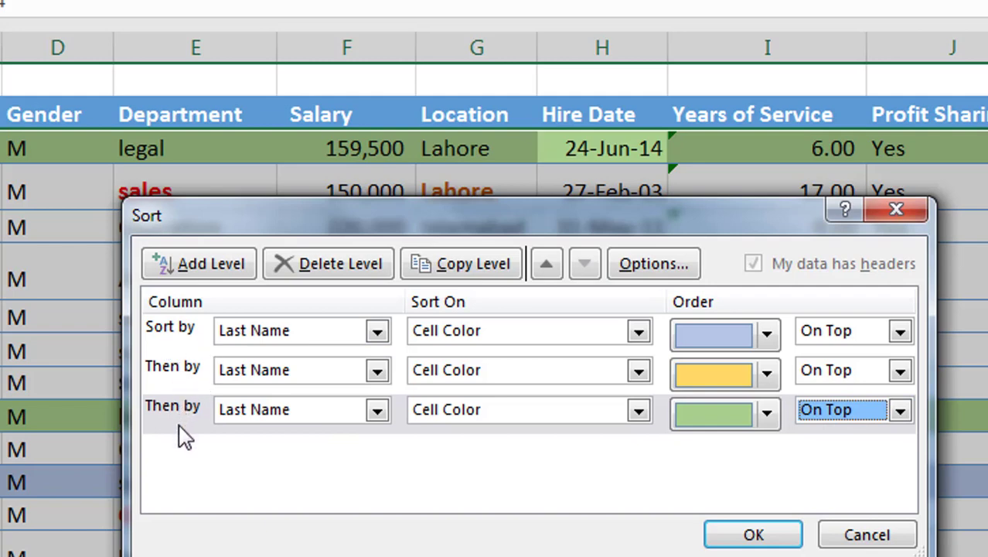
pyautogui.click(746, 537)
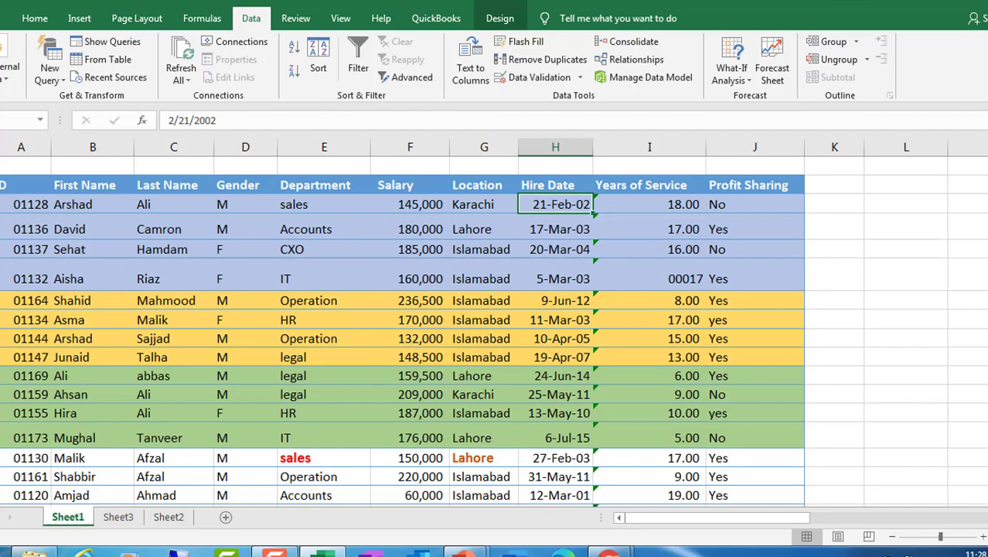
pyautogui.scroll(-1, 493, 331)
pyautogui.scroll(-1, 493, 331)
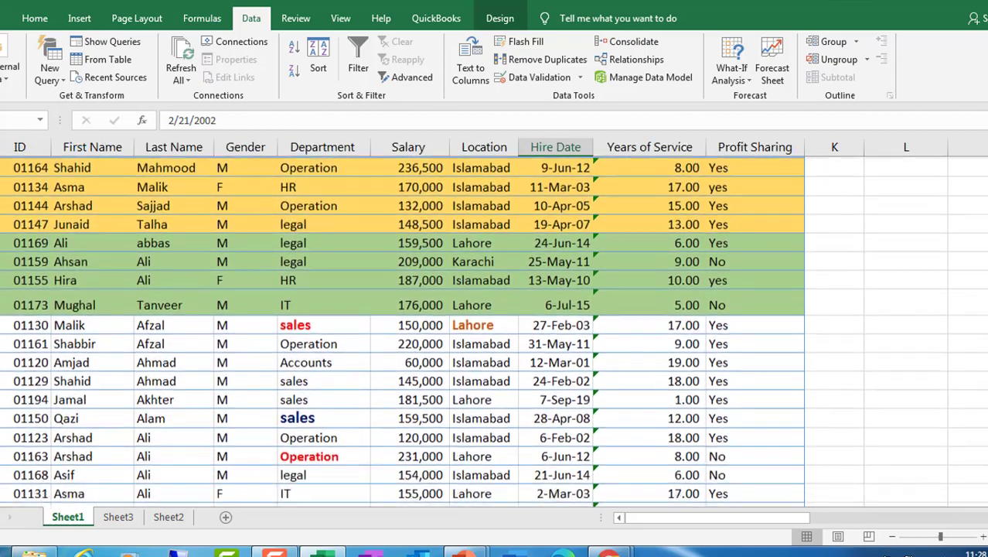
pyautogui.scroll(-1, 494, 331)
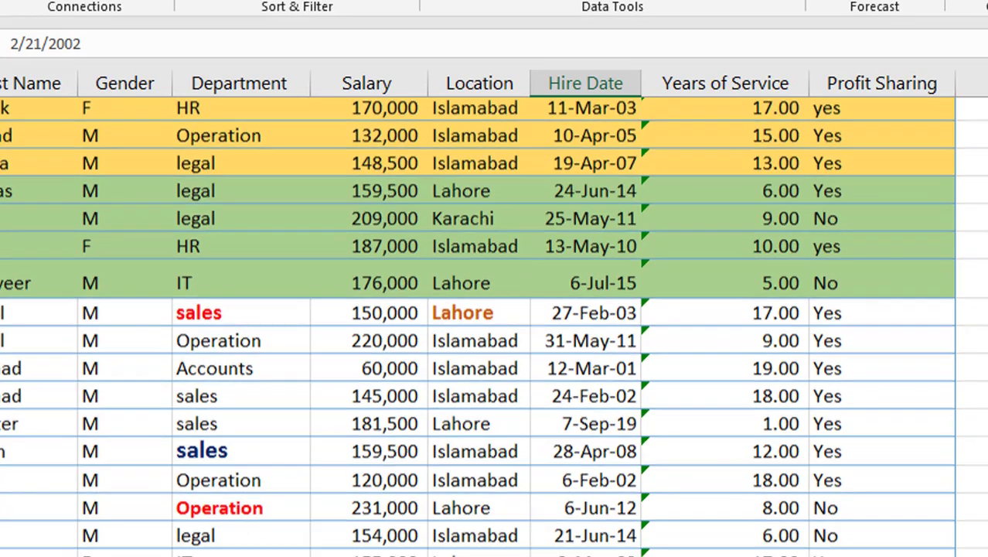
pyautogui.scroll(-1, 493, 327)
pyautogui.scroll(-2, 493, 326)
pyautogui.scroll(-1, 494, 326)
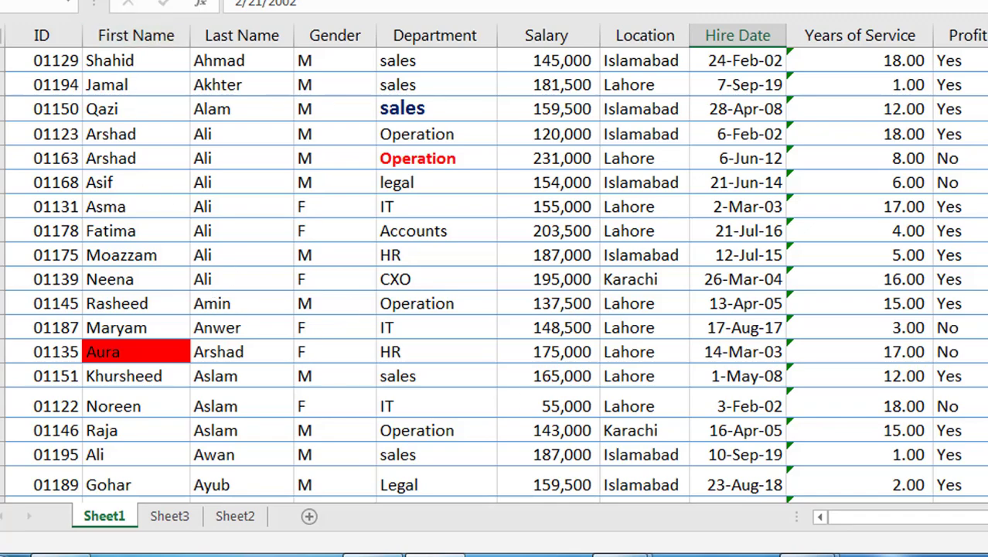
pyautogui.scroll(-1, 495, 275)
pyautogui.scroll(-1, 495, 274)
pyautogui.scroll(-1, 495, 275)
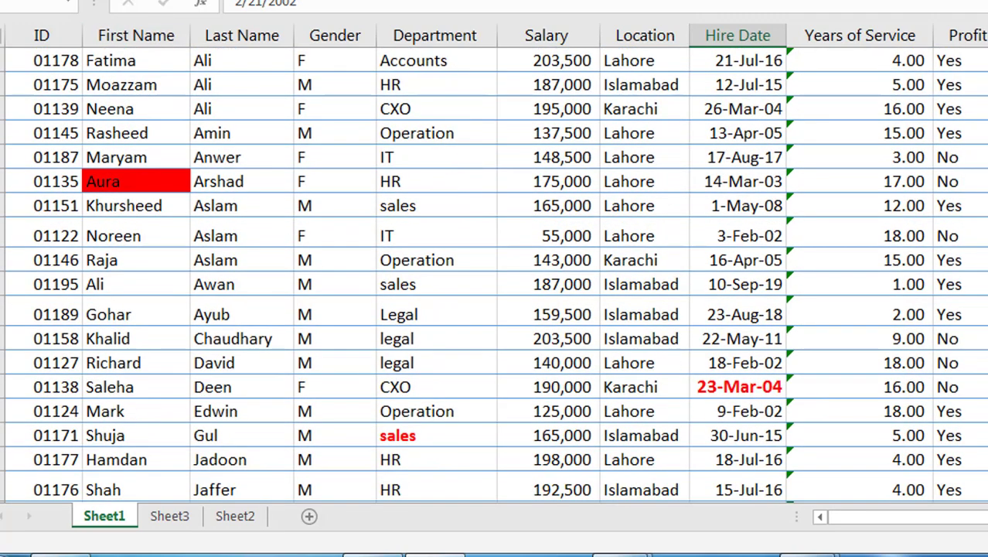
pyautogui.scroll(-1, 495, 274)
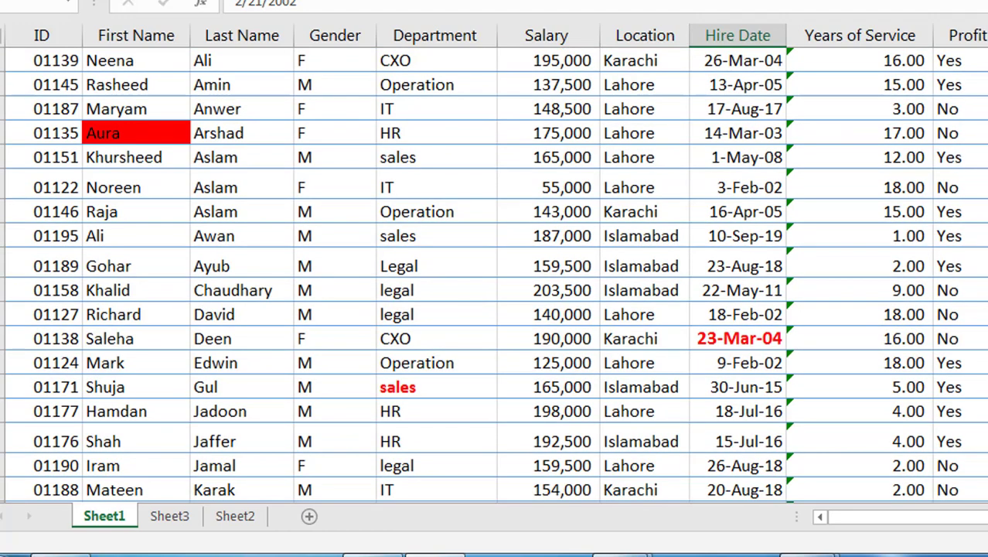
pyautogui.scroll(6, 495, 275)
pyautogui.scroll(3, 495, 274)
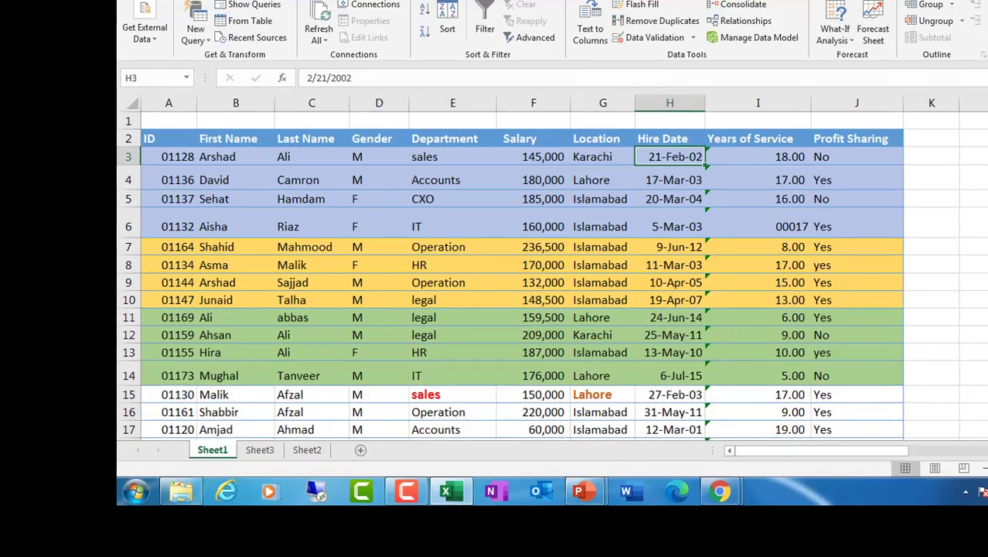
# Step: Undo the colour sort, reopen Sort, delete the old levels and add a fresh level
pyautogui.hotkey('ctrl', 'z')
pyautogui.hotkey('ctrl', 'a')
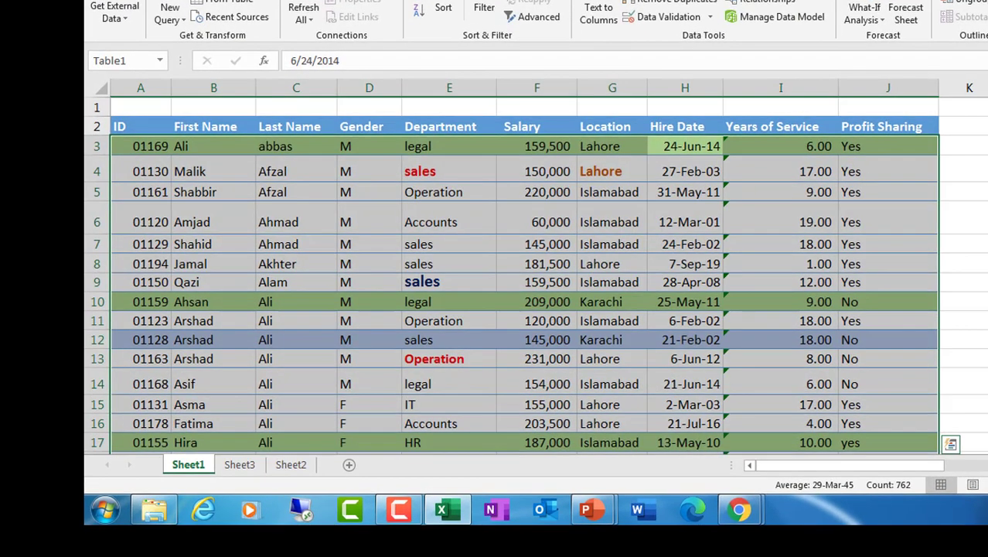
pyautogui.click(396, 237)
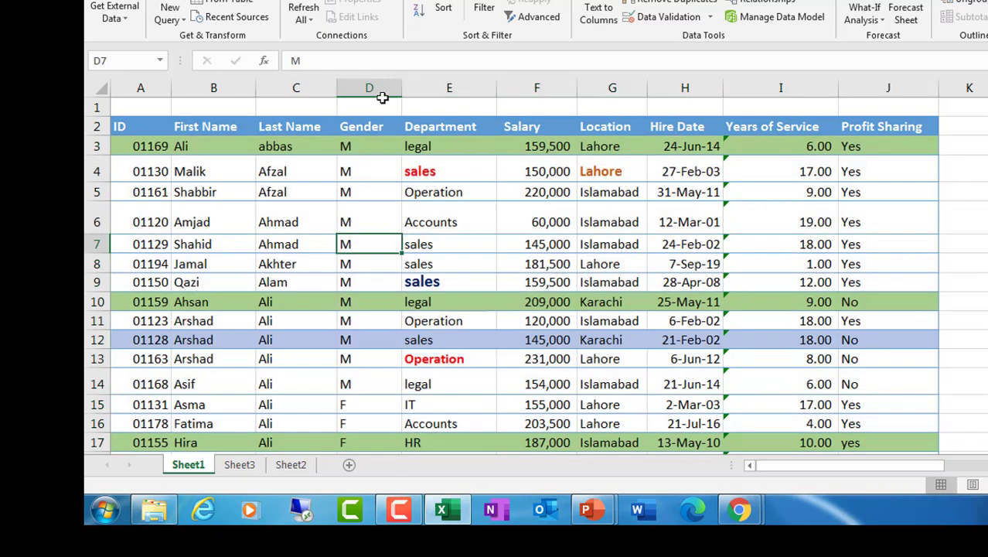
pyautogui.click(440, 11)
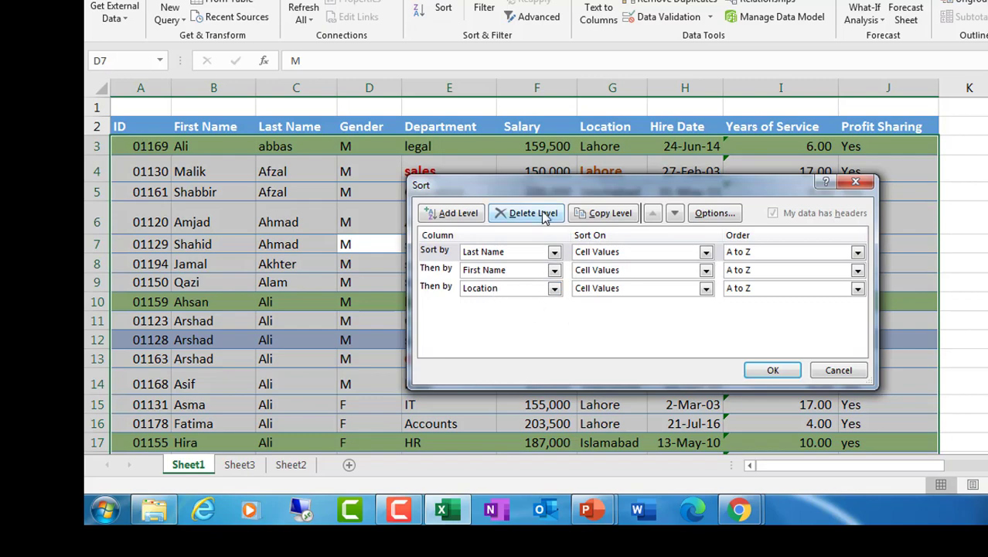
pyautogui.click(544, 216)
pyautogui.click(543, 217)
pyautogui.click(543, 216)
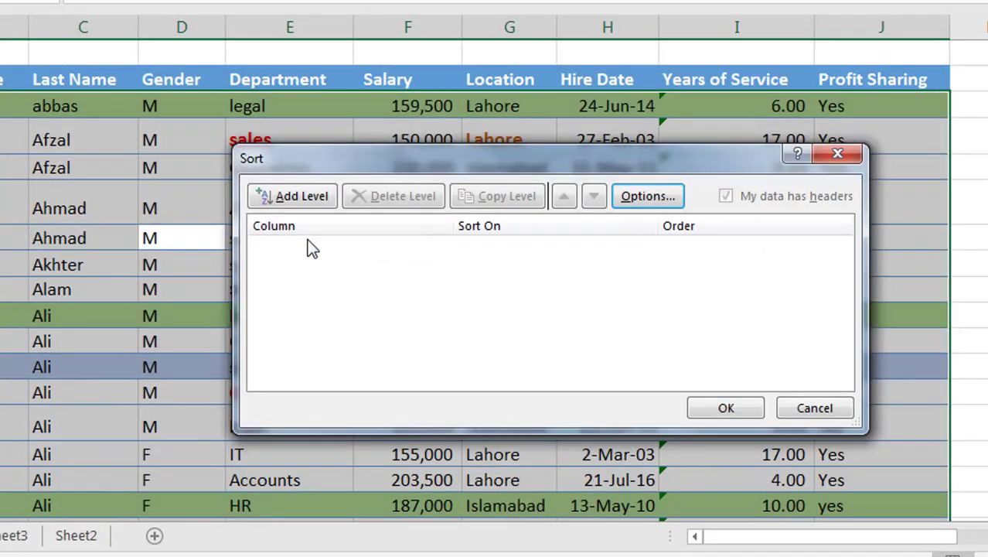
pyautogui.click(300, 199)
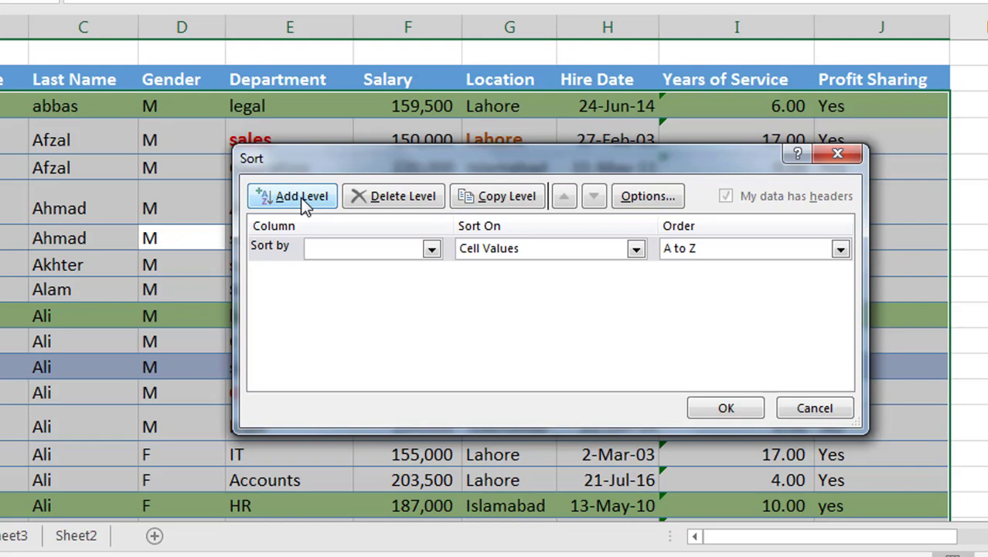
# Step: Sort First Name on Cell Color with red-filled cells on top and apply
pyautogui.click(431, 250)
pyautogui.click(388, 283)
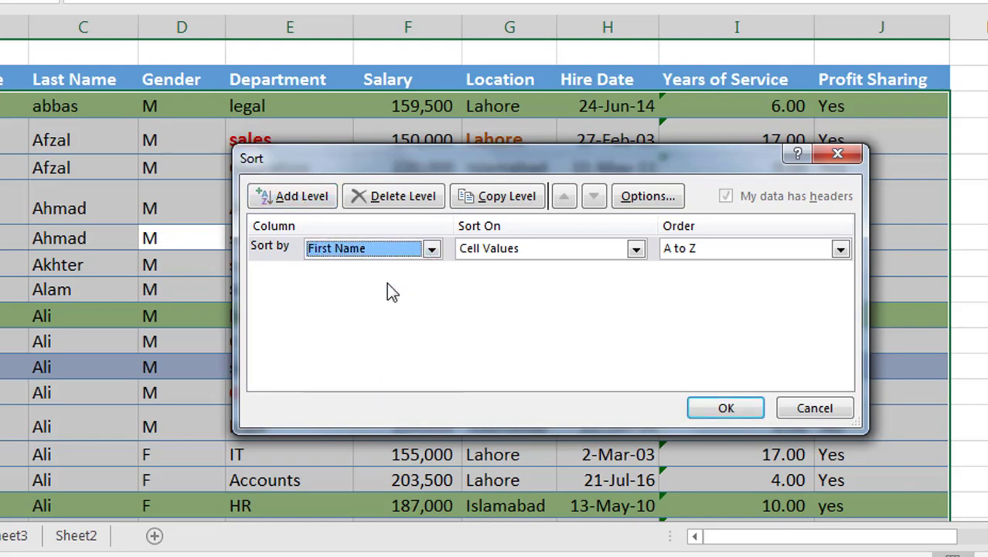
pyautogui.click(638, 248)
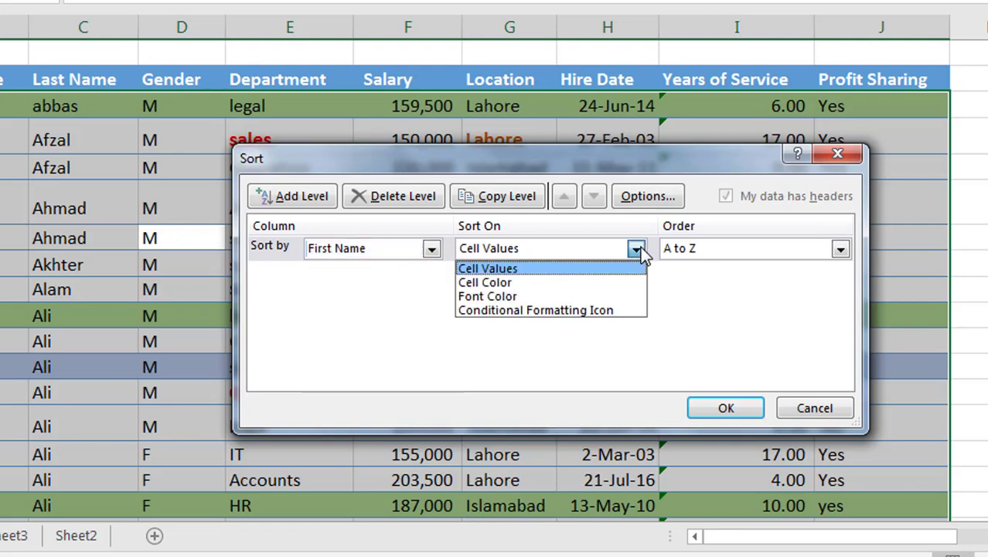
pyautogui.click(587, 287)
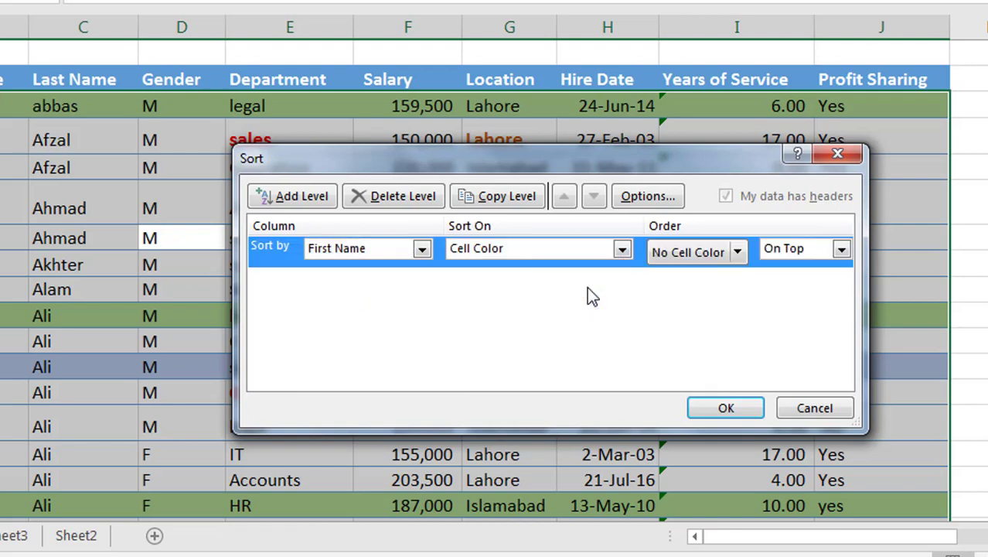
pyautogui.click(738, 252)
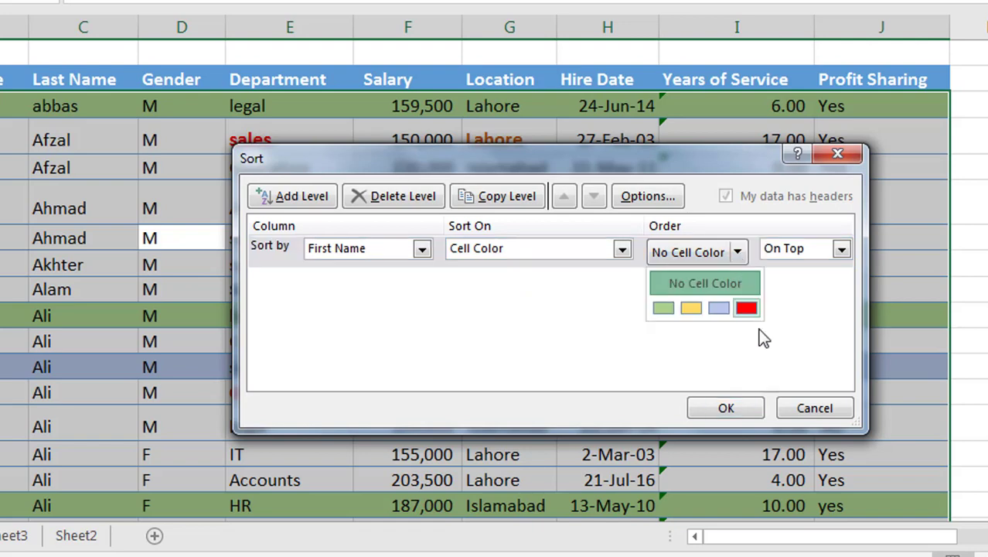
pyautogui.click(747, 309)
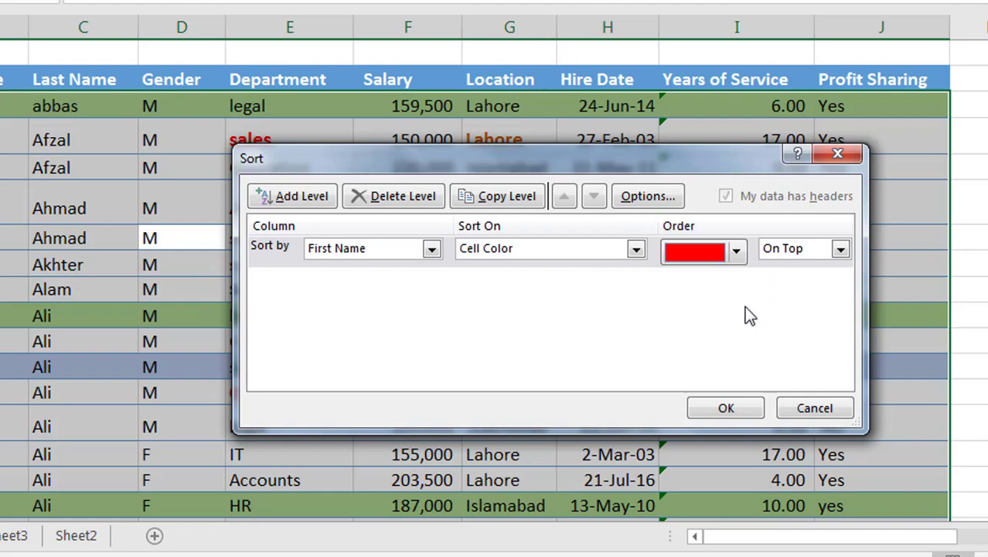
pyautogui.click(725, 410)
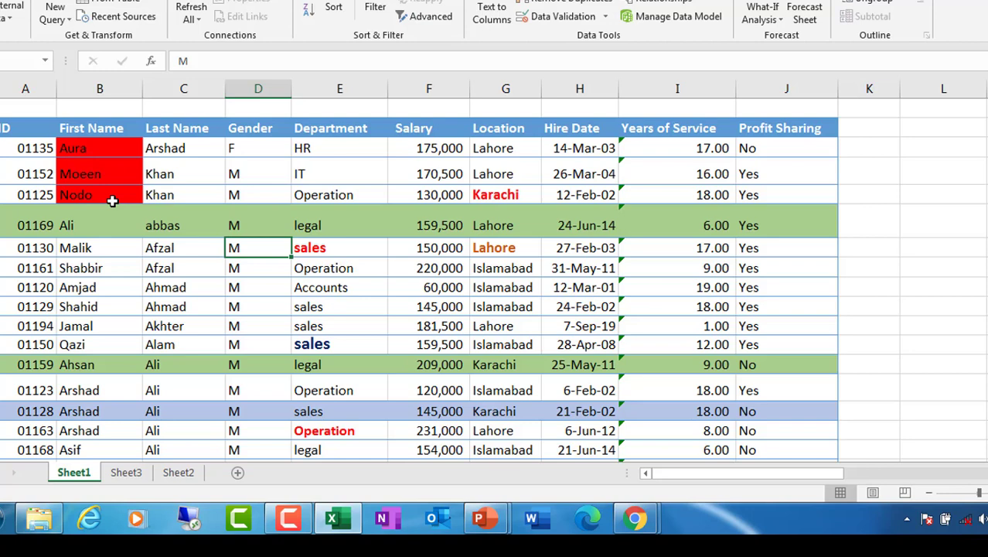
# Step: Reopen Sort and set the level to Department by Font Color, red on top
pyautogui.click(332, 7)
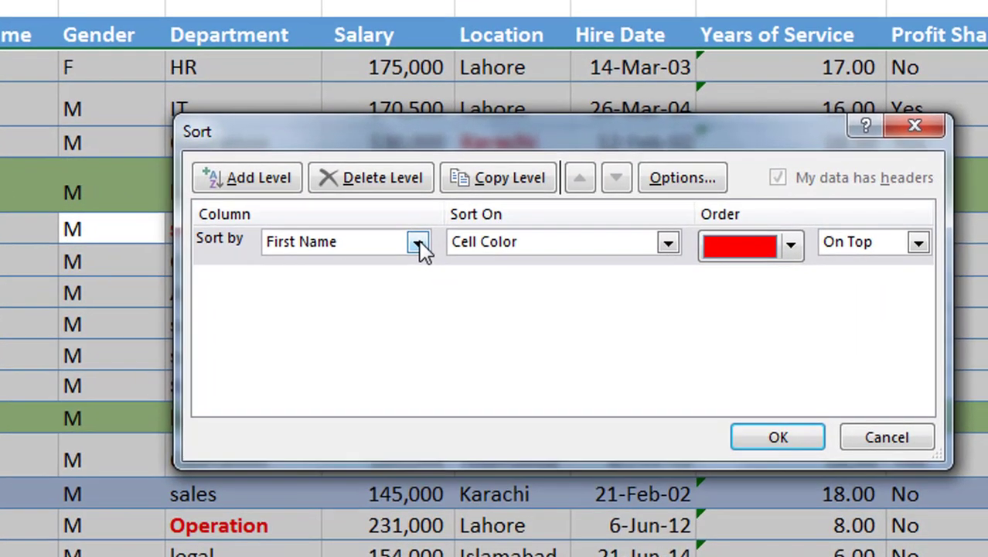
pyautogui.click(418, 243)
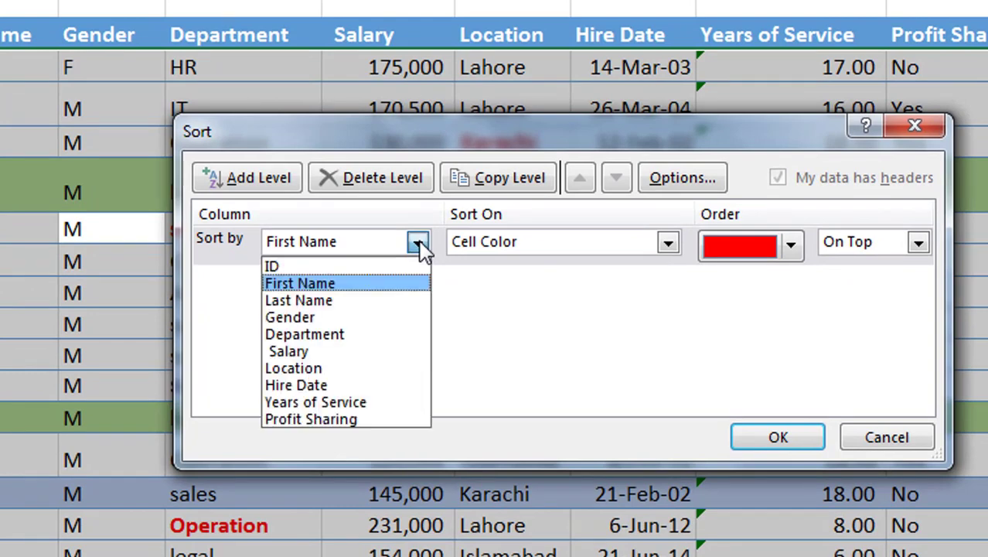
pyautogui.click(345, 334)
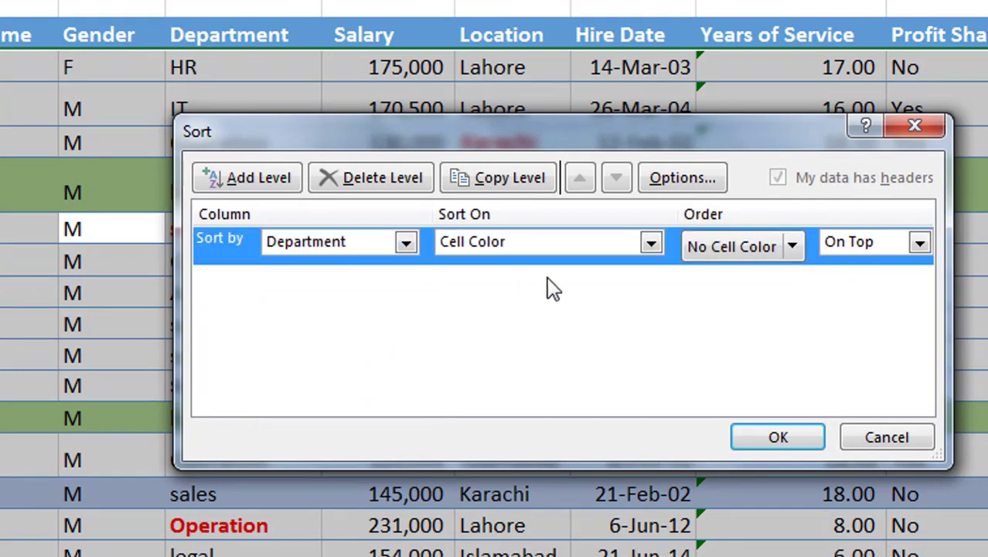
pyautogui.click(652, 244)
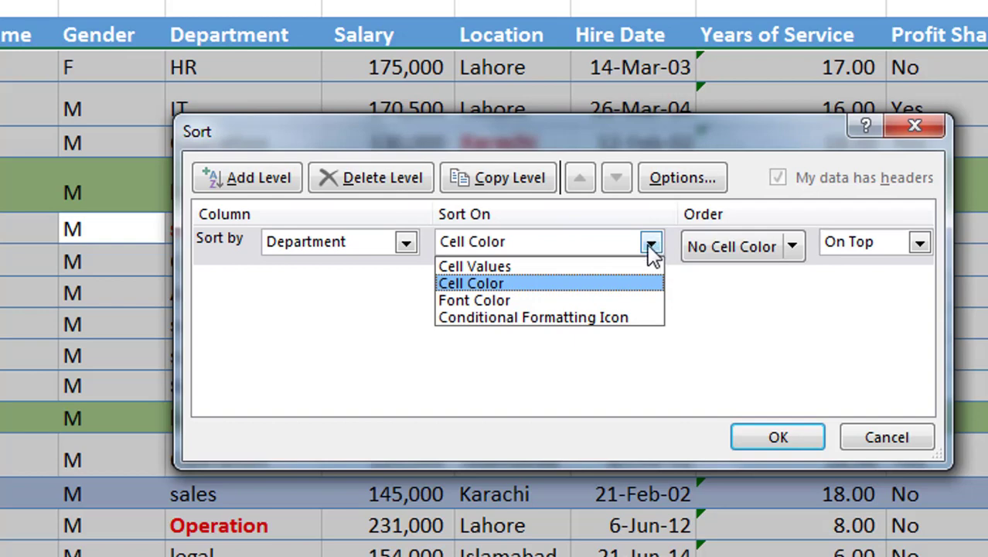
pyautogui.click(510, 301)
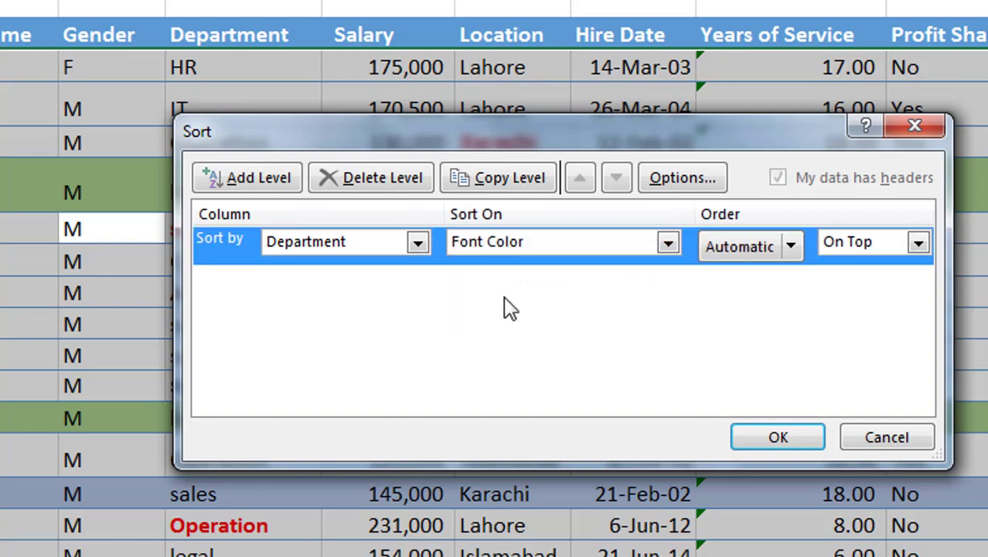
pyautogui.click(792, 246)
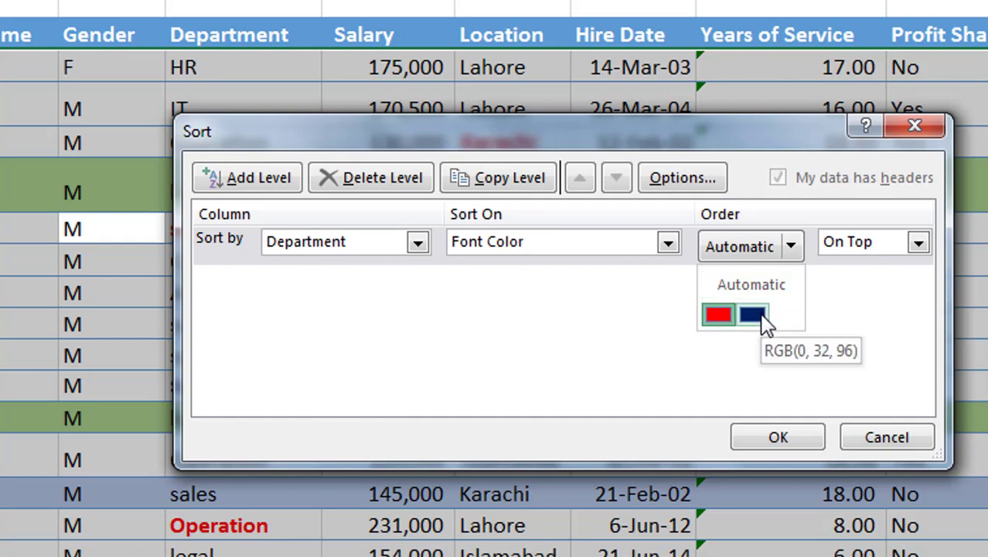
pyautogui.click(721, 317)
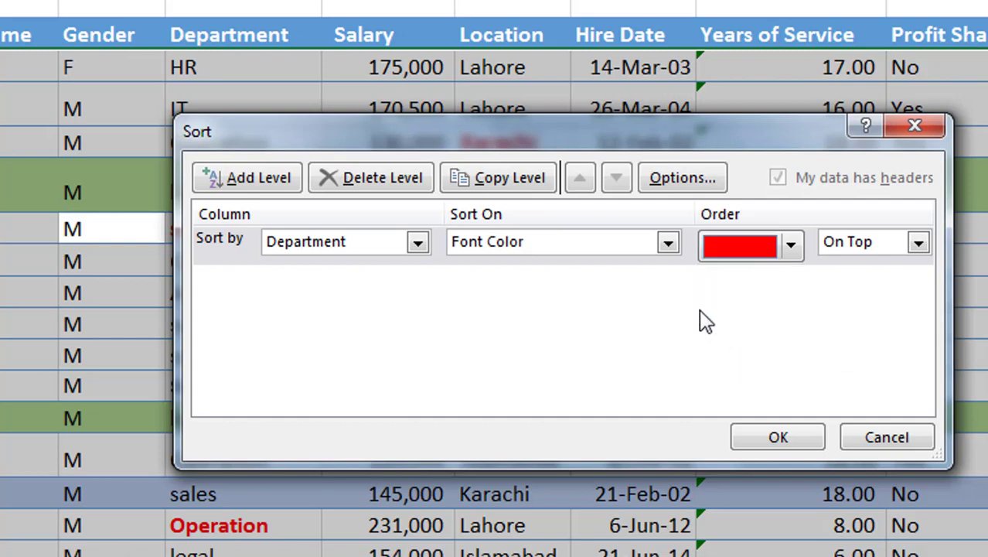
# Step: Copy the level, set its font colour to dark blue, and apply the sort
pyautogui.click(495, 181)
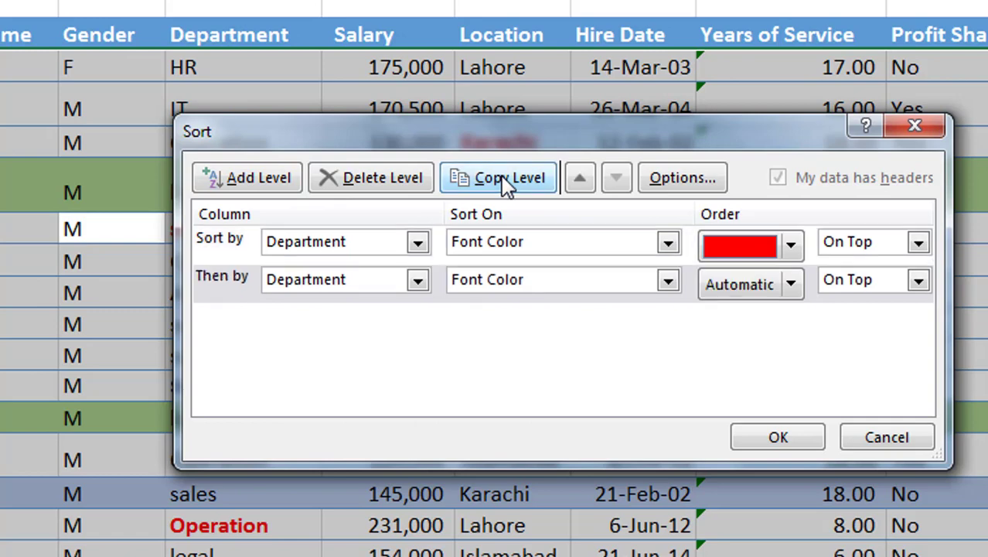
pyautogui.click(788, 286)
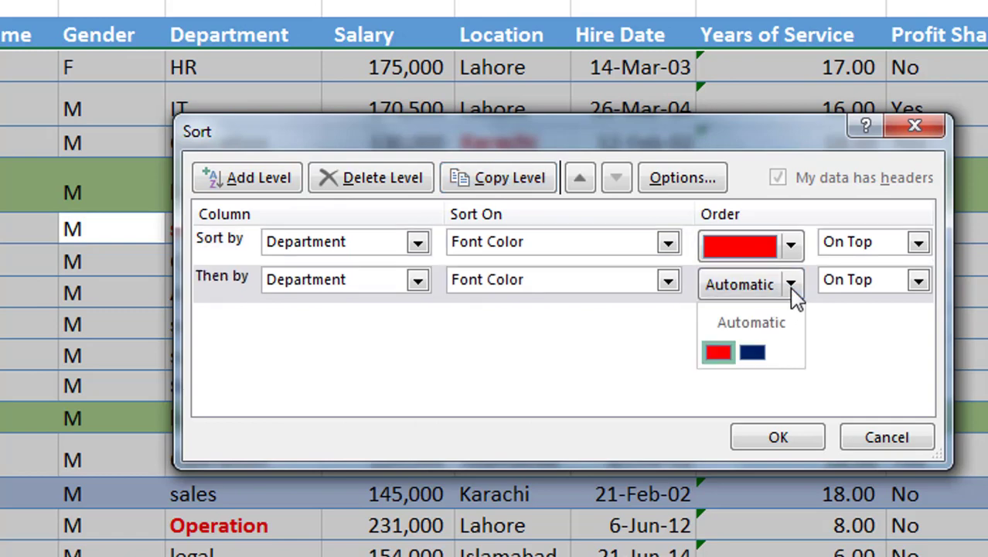
pyautogui.click(754, 354)
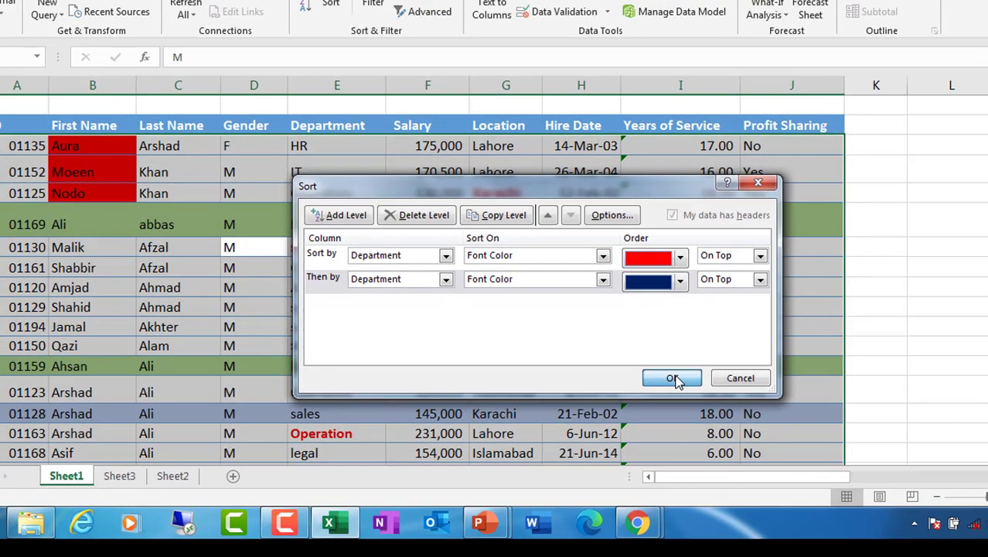
pyautogui.click(692, 389)
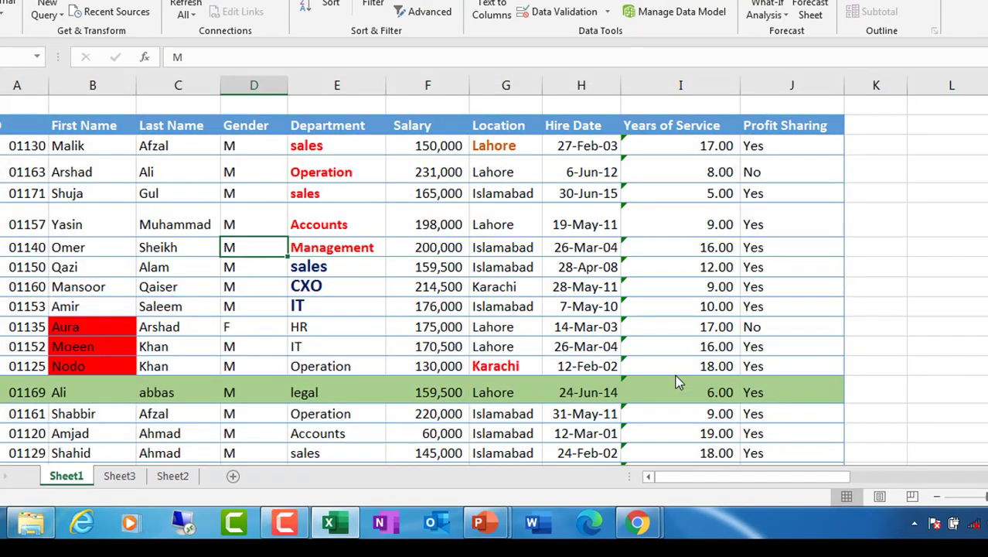